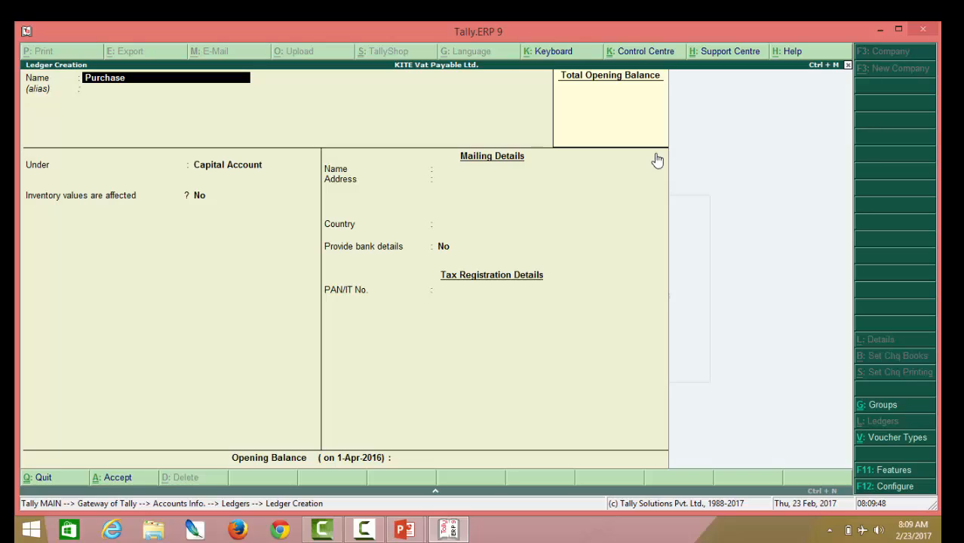
text(@12.5%)
key(Return)
key(Return)
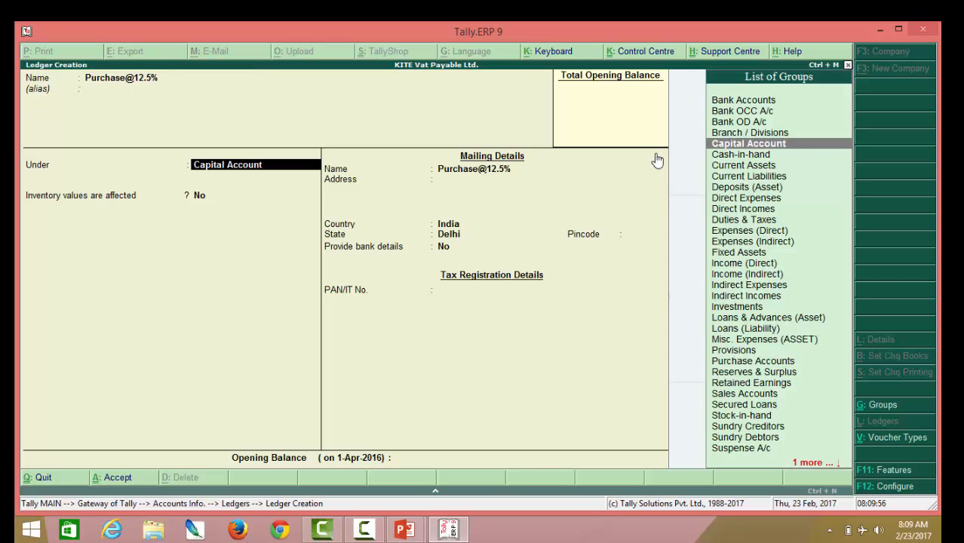
text(P)
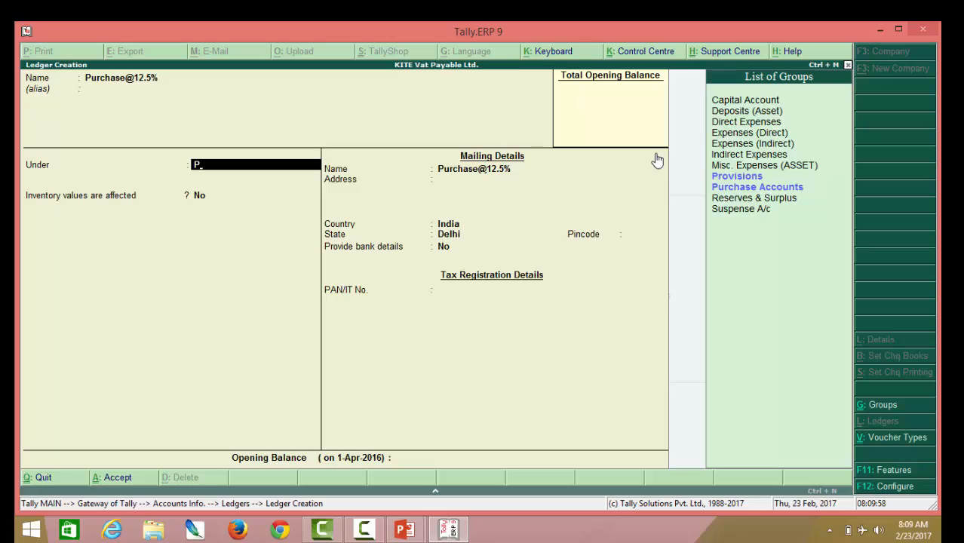
key(Down)
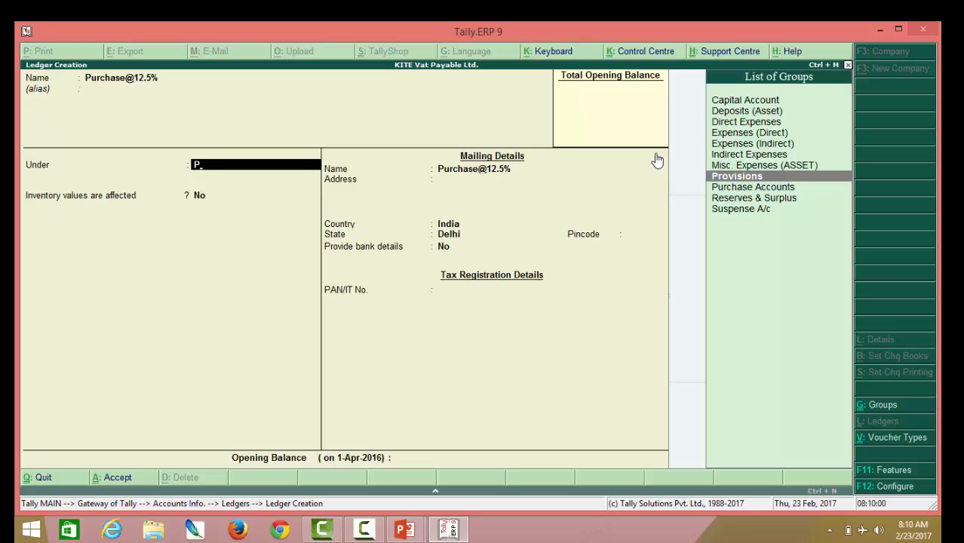
key(Down)
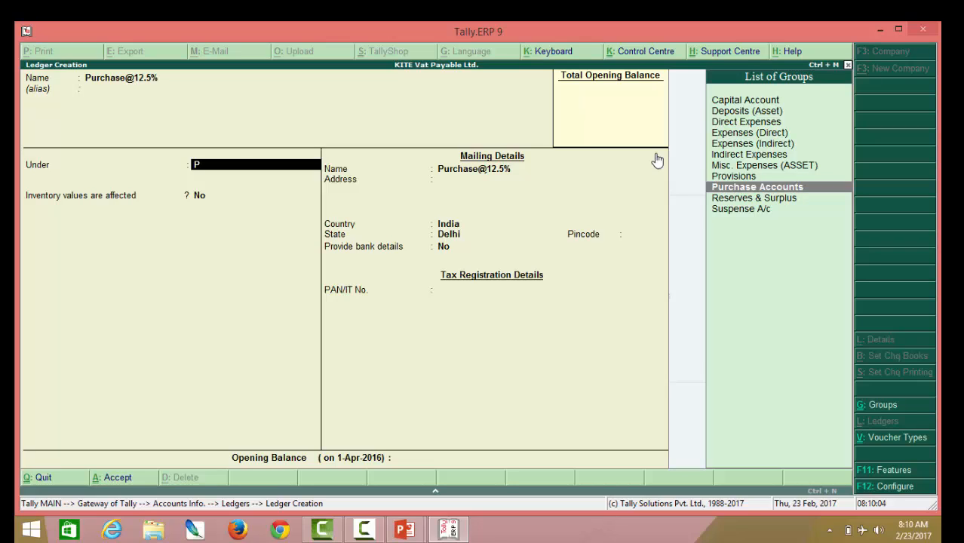
key(Return)
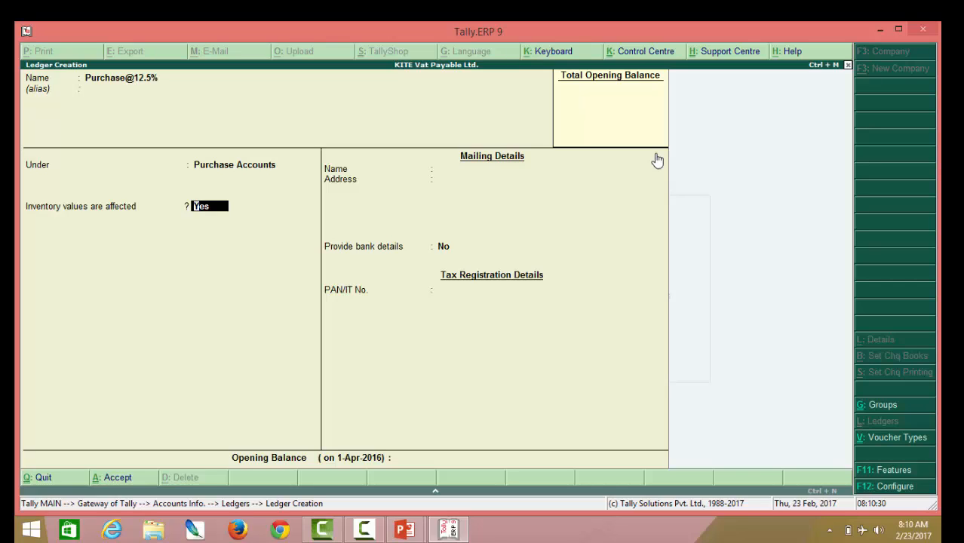
key(Escape)
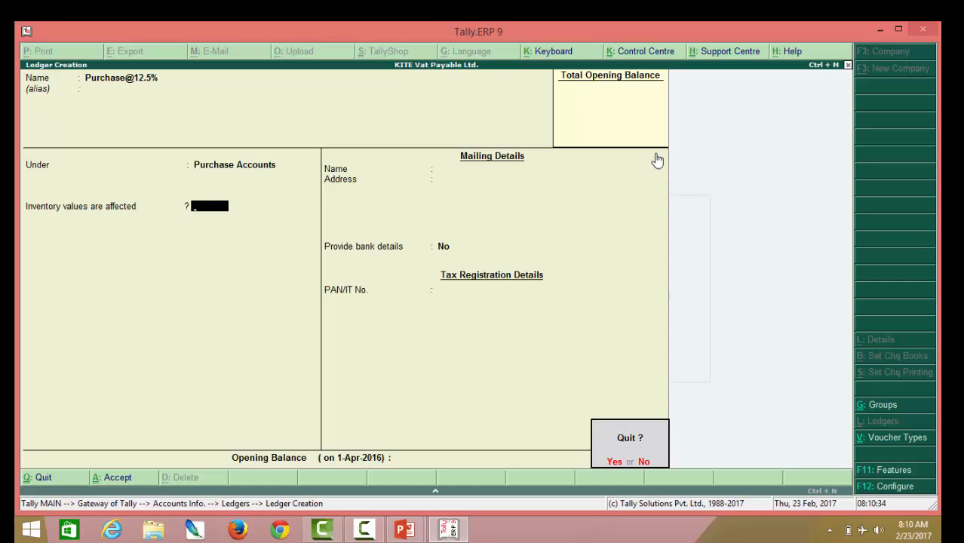
key(y)
key(Escape)
key(Escape)
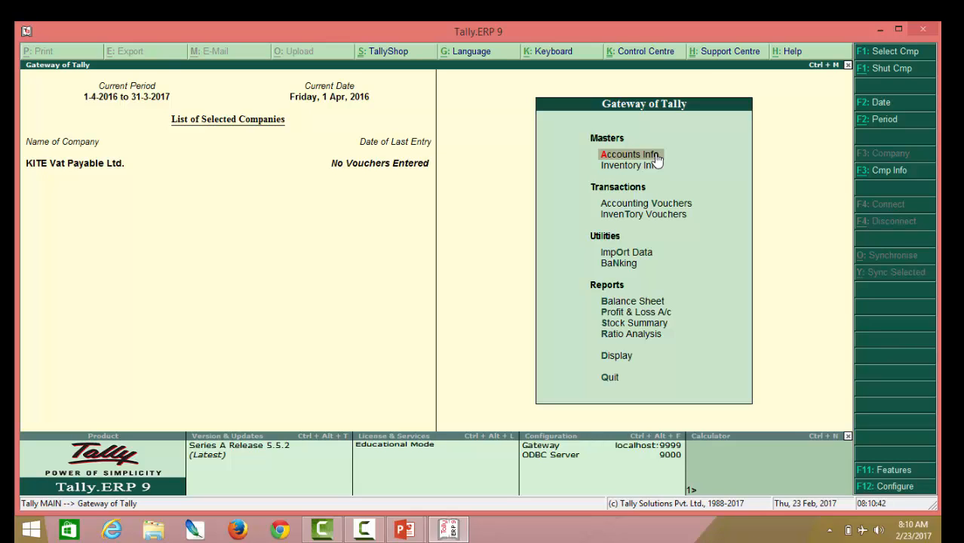
- Enable Value Added Tax (VAT) in the company's statutory and taxation features and choose to set its VAT details
key(alt+F3)
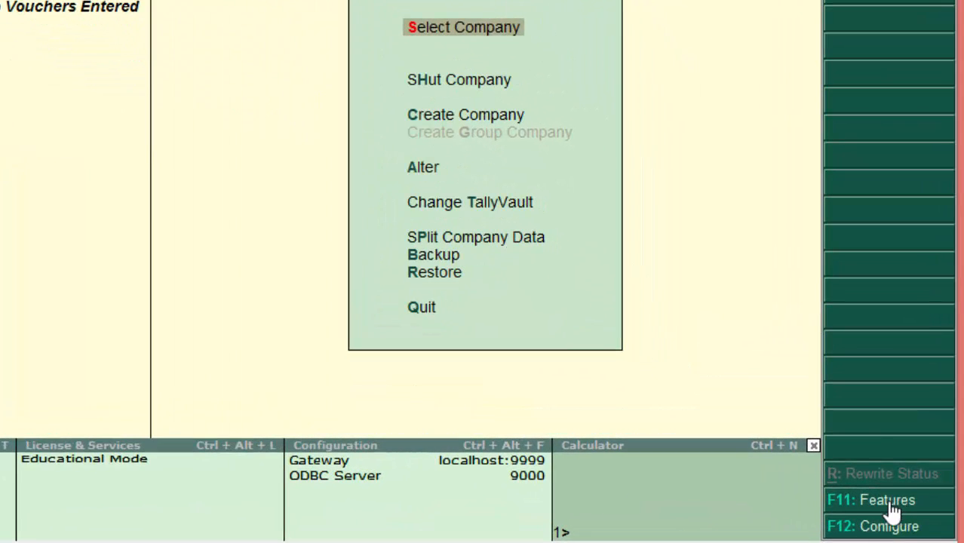
click(848, 512)
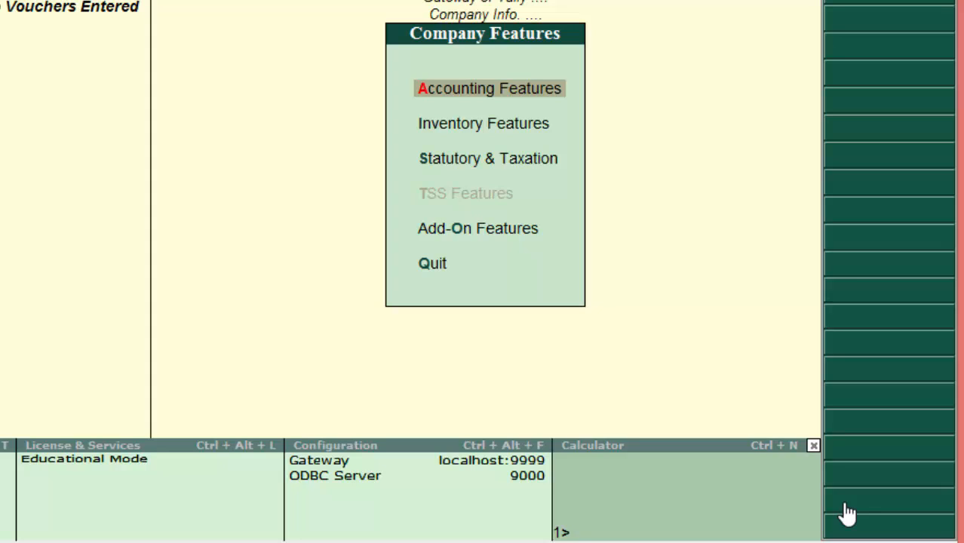
key(Down)
key(Down)
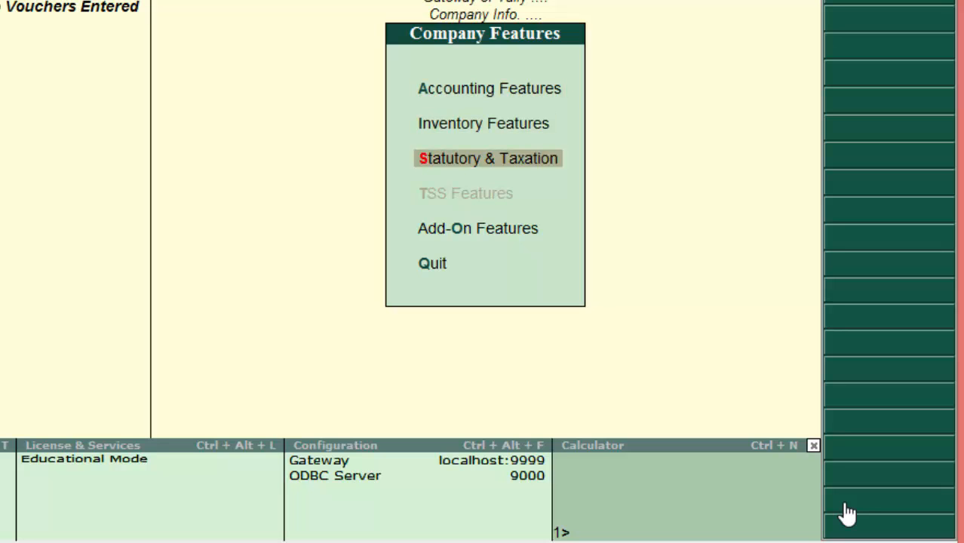
key(Return)
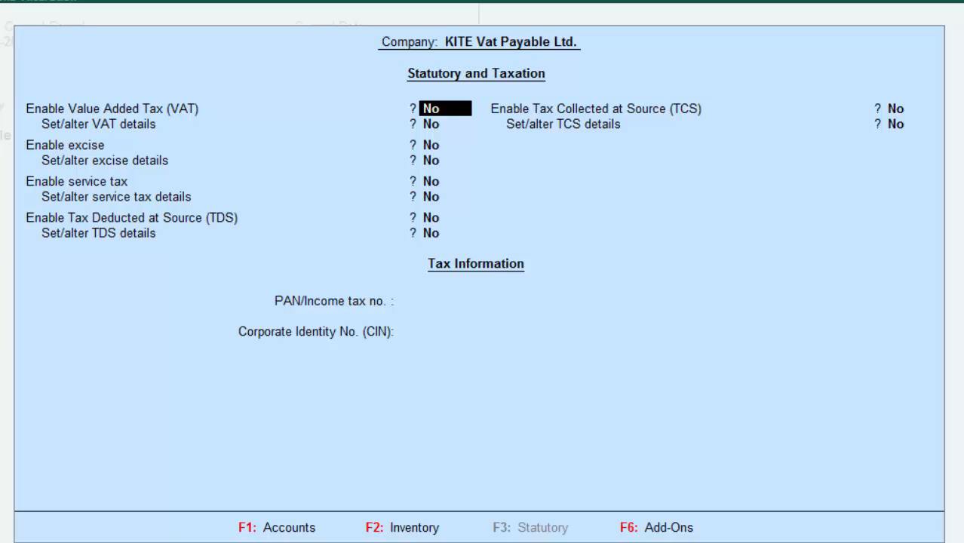
text(y)
key(Return)
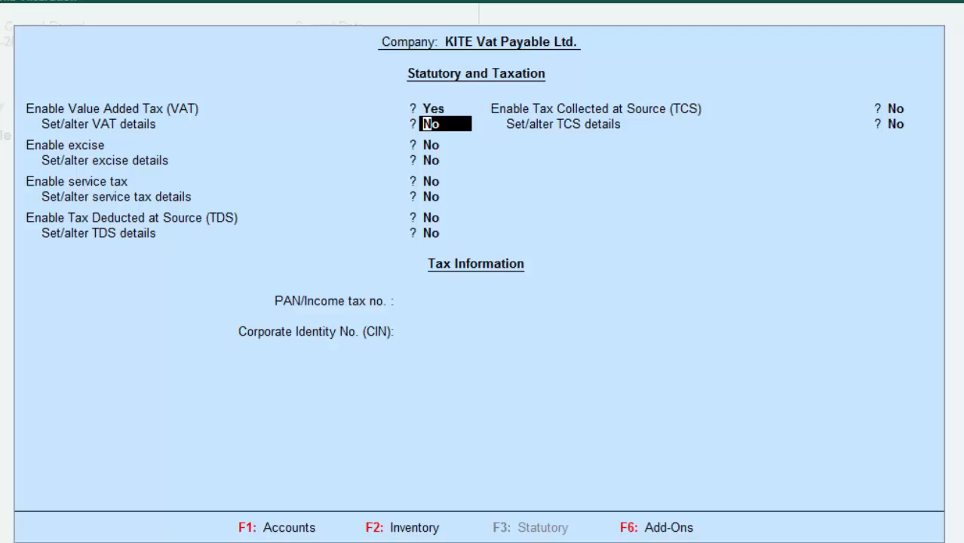
text(y)
key(Return)
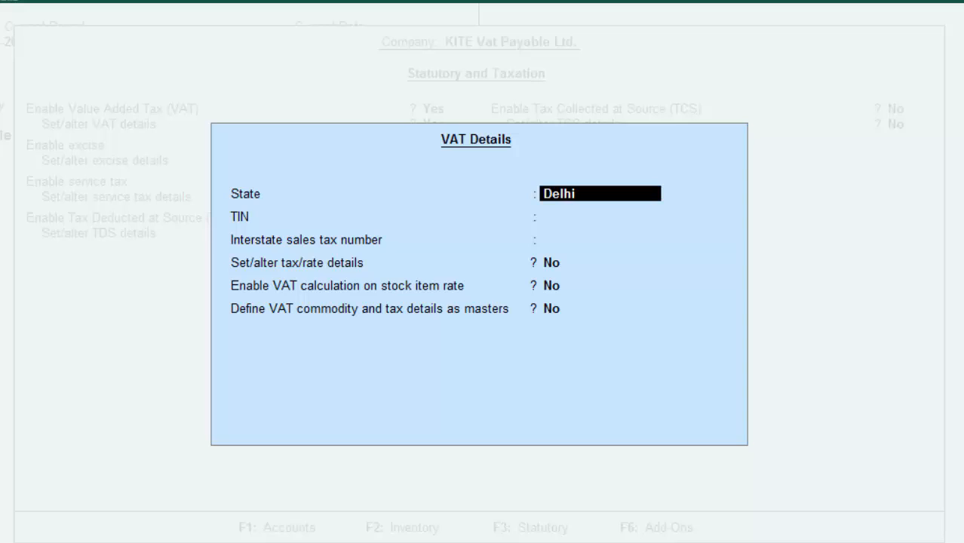
- Keep Delhi as the VAT state, leave both tax numbers blank and the three remaining VAT options at No
key(Return)
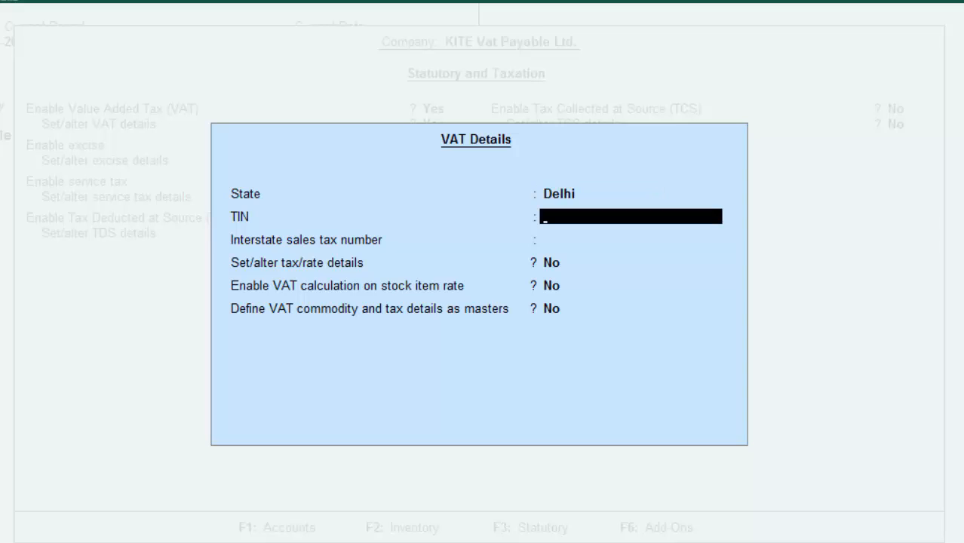
key(Return)
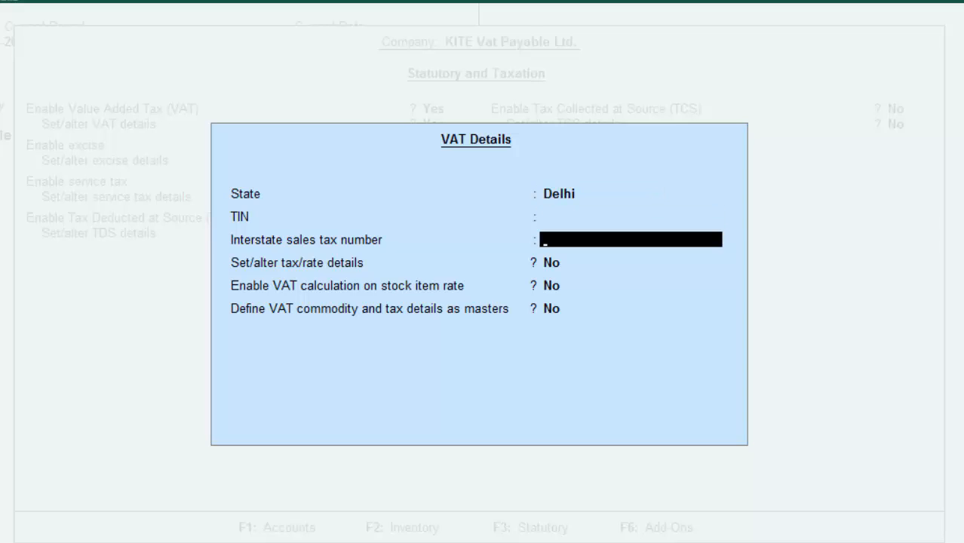
key(Return)
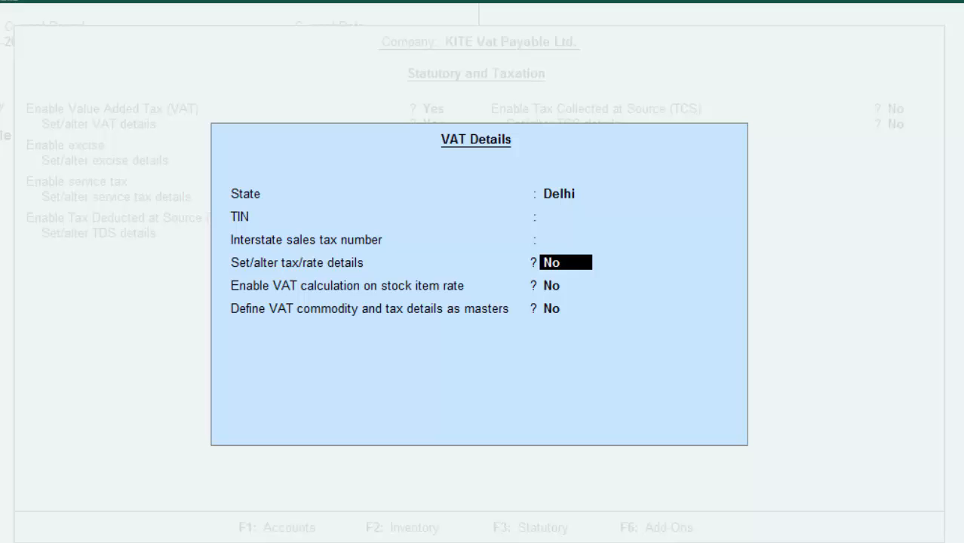
key(Return)
key(Return)
key(Return)
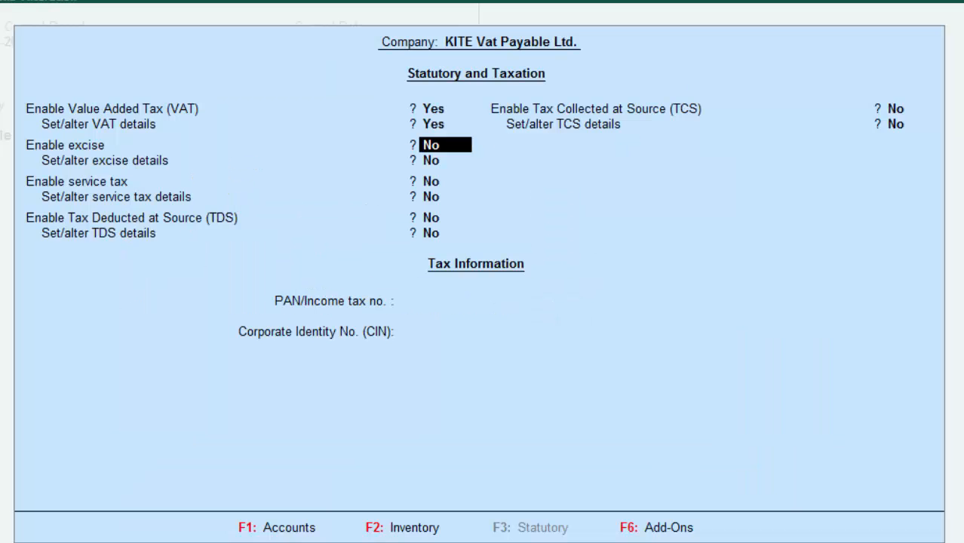
- Leave excise, service tax, TDS and TCS disabled, save the statutory features and return to the Gateway of Tally
key(Return)
key(Return)
key(Return)
key(Return)
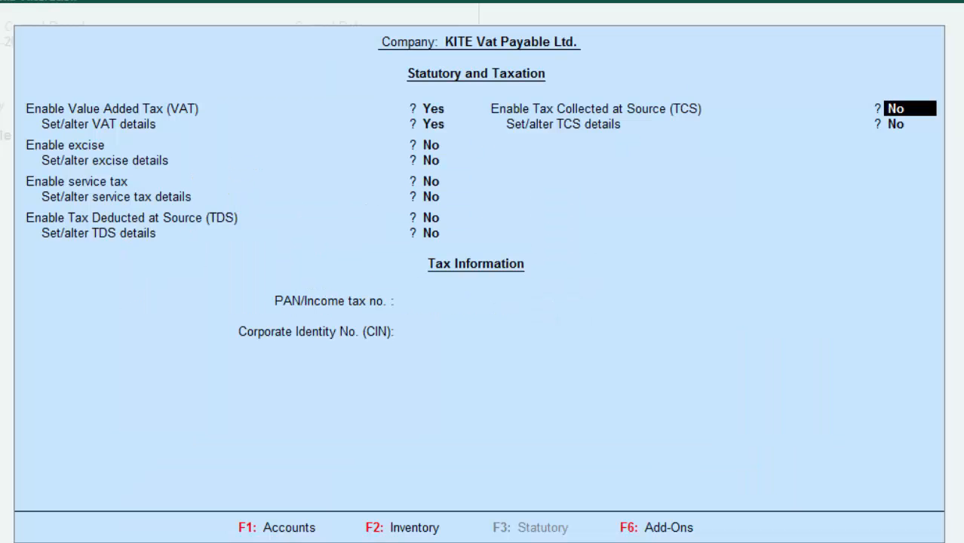
key(Return)
key(Return)
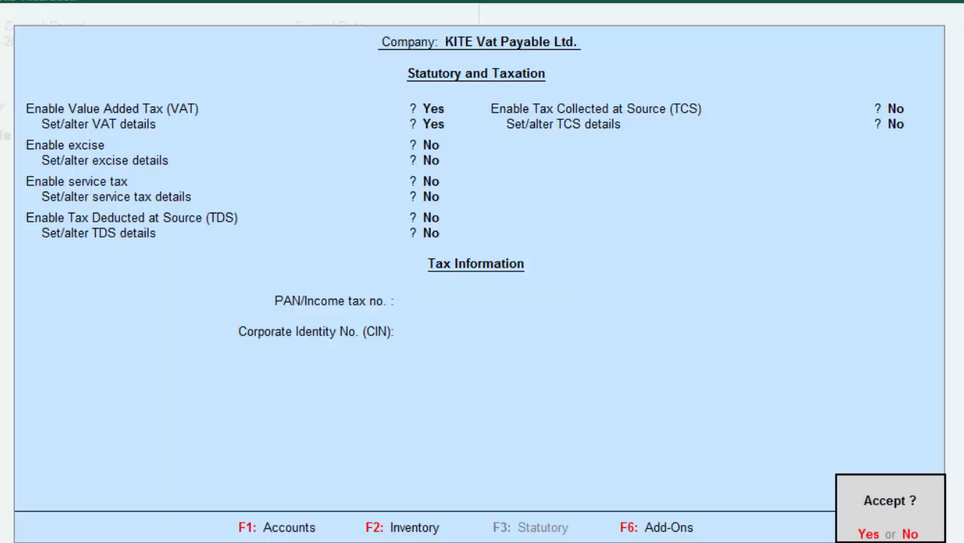
key(Return)
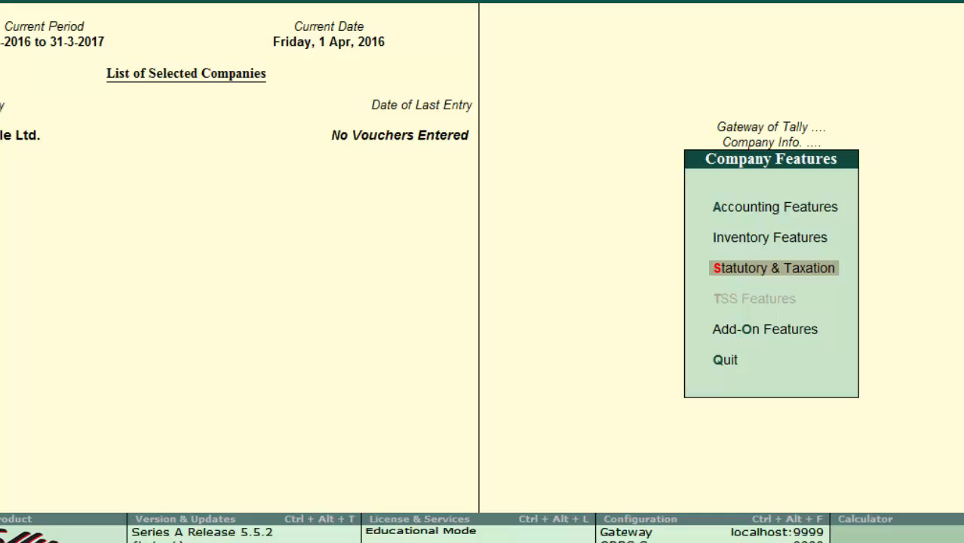
key(Escape)
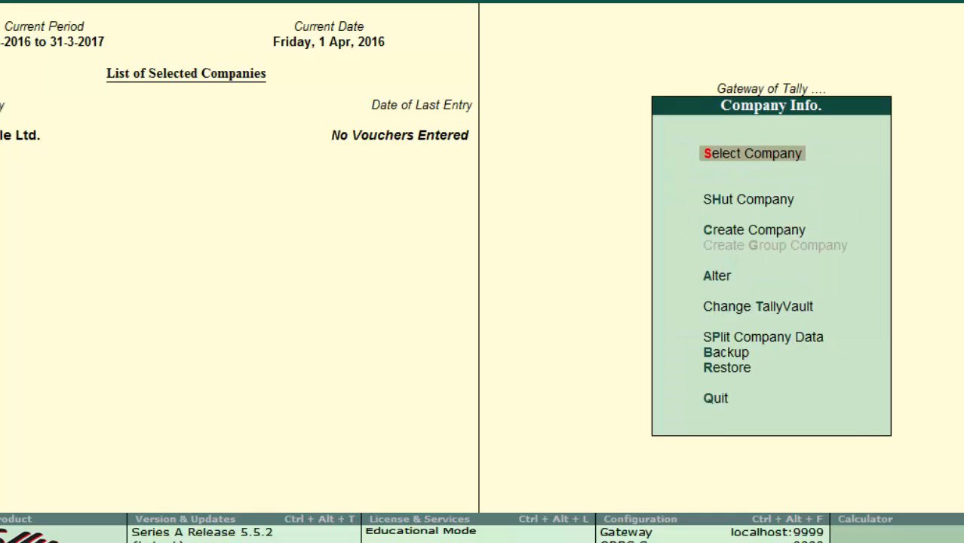
key(Escape)
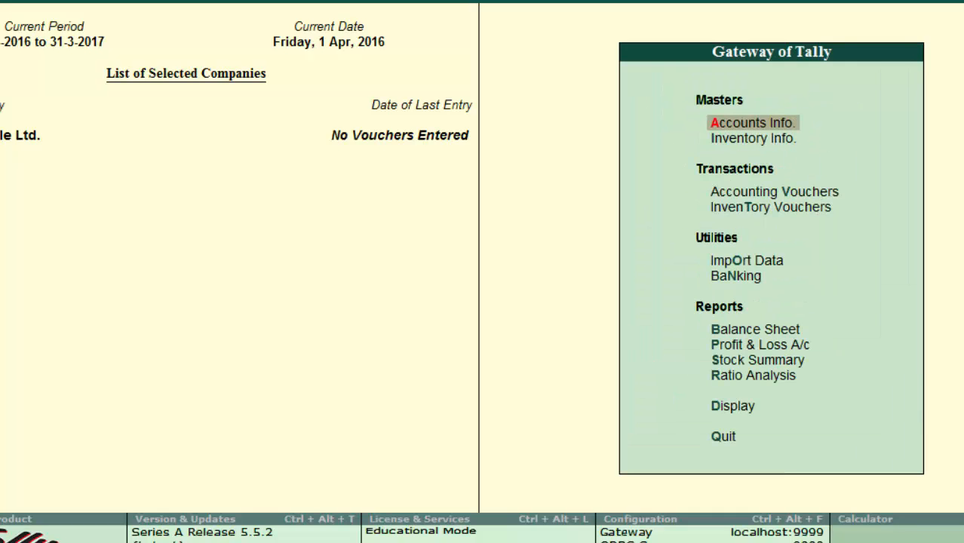
key(Return)
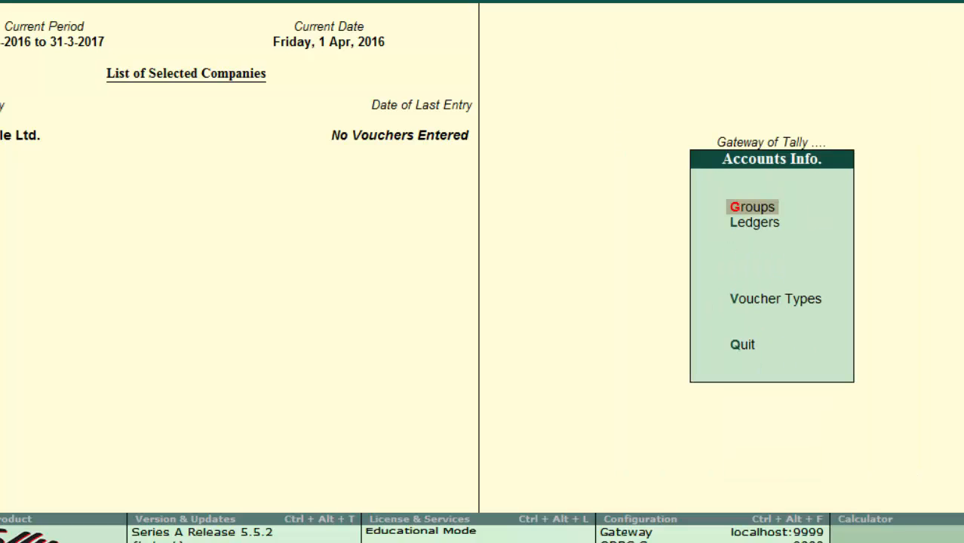
key(Down)
key(Return)
key(Return)
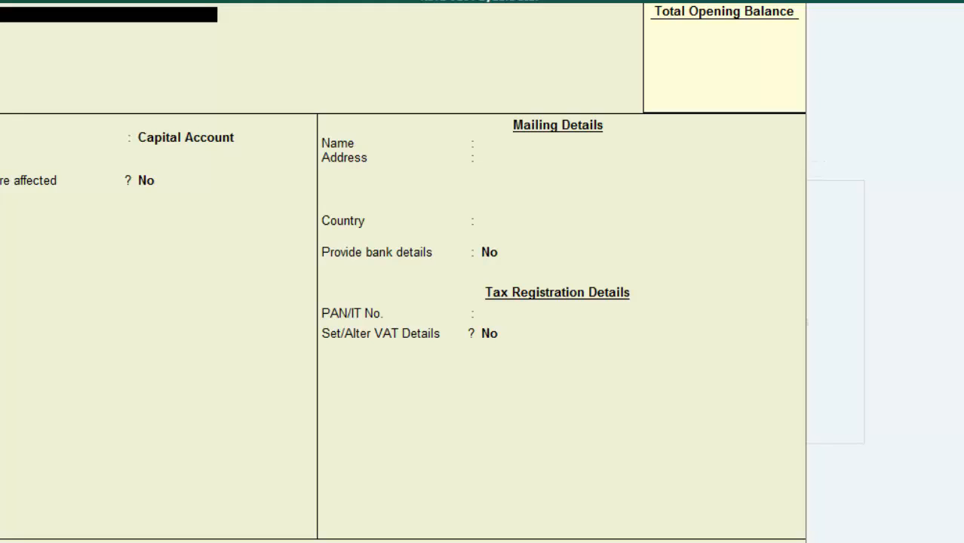
text(Purch)
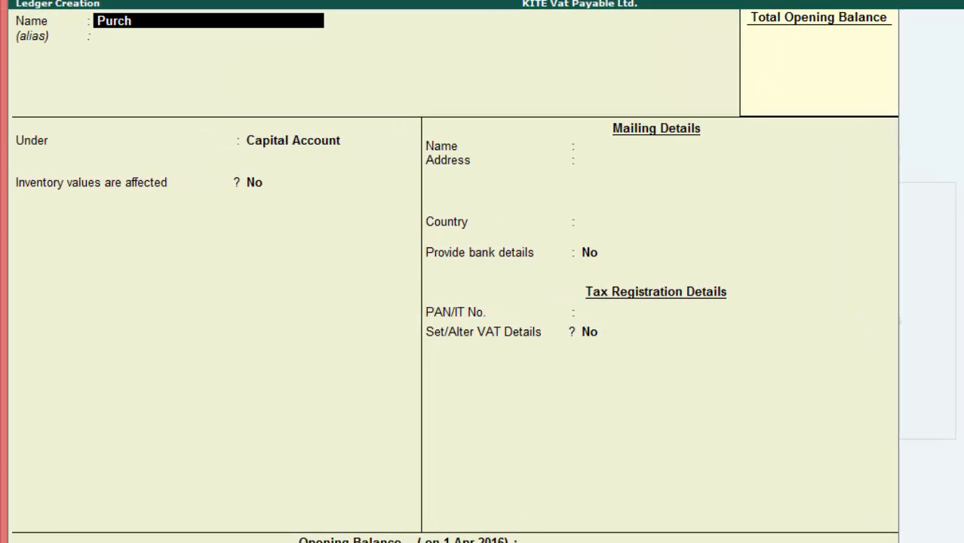
text(ase@12.5%)
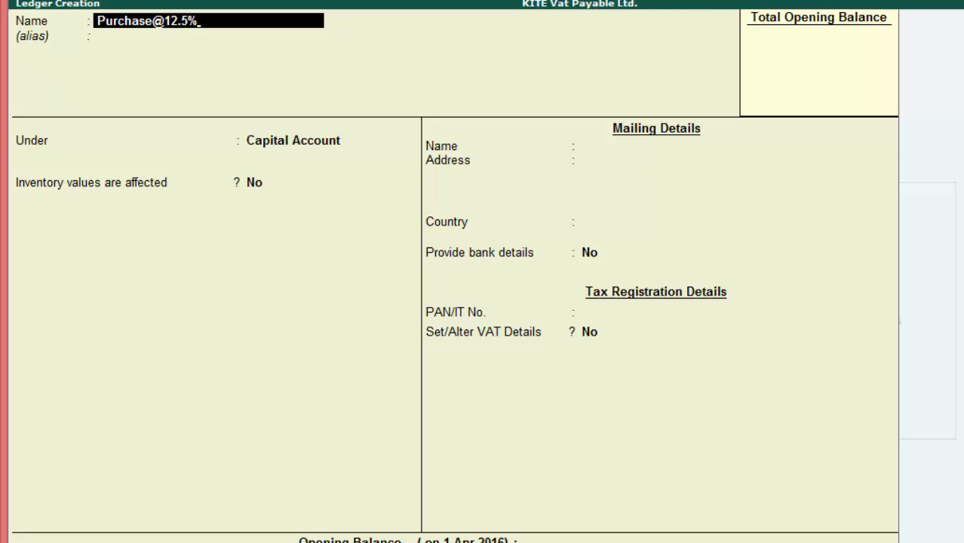
key(Return)
key(Return)
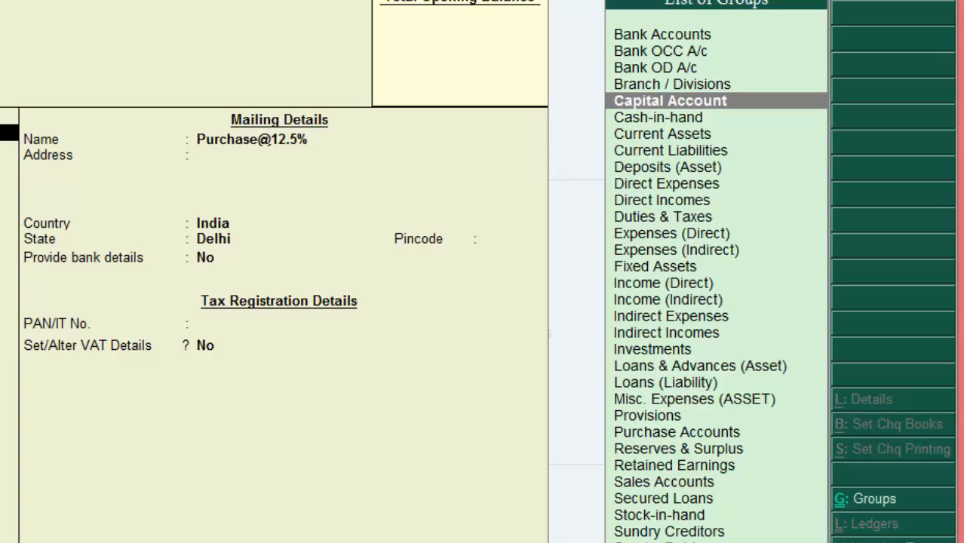
- Place the ledger under Purchase Accounts and keep inventory values affected at Yes
text(p)
key(Down)
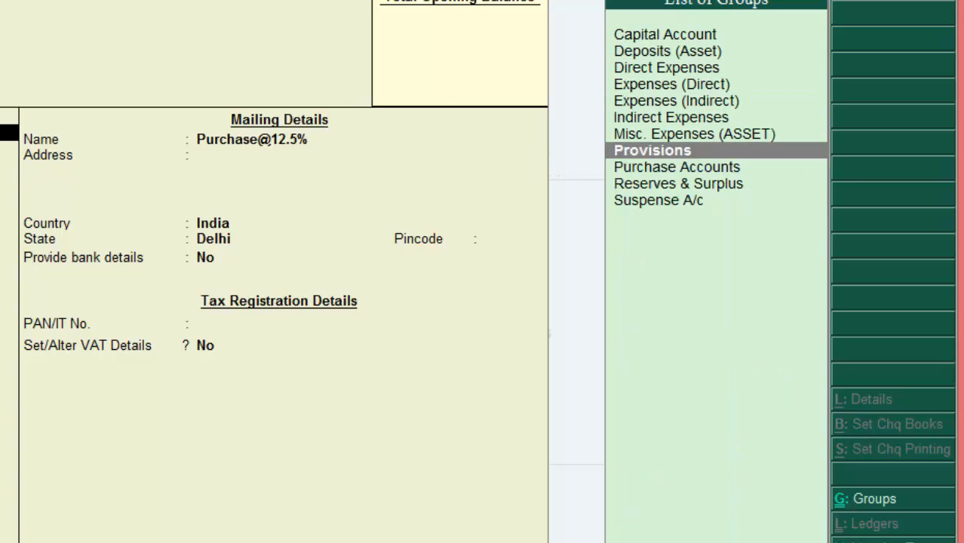
key(Down)
key(Return)
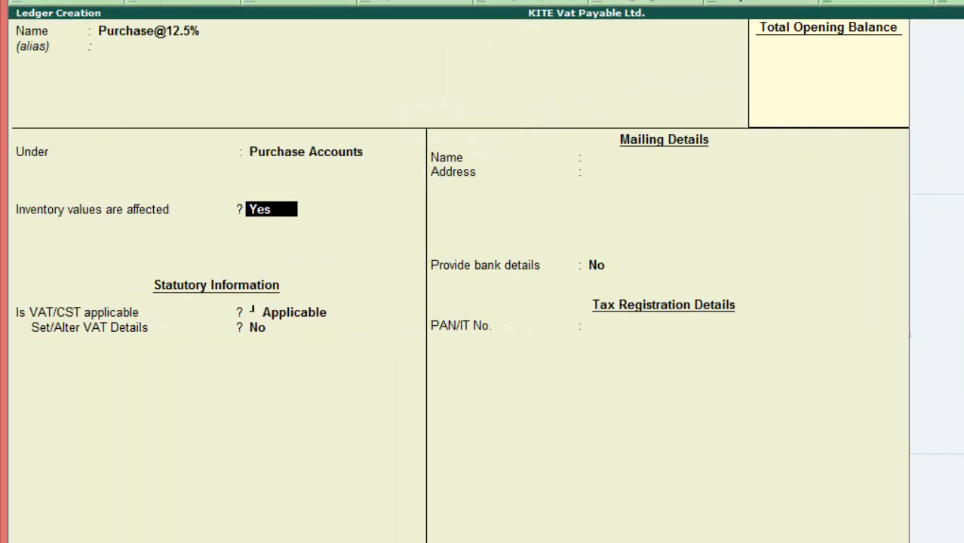
key(Return)
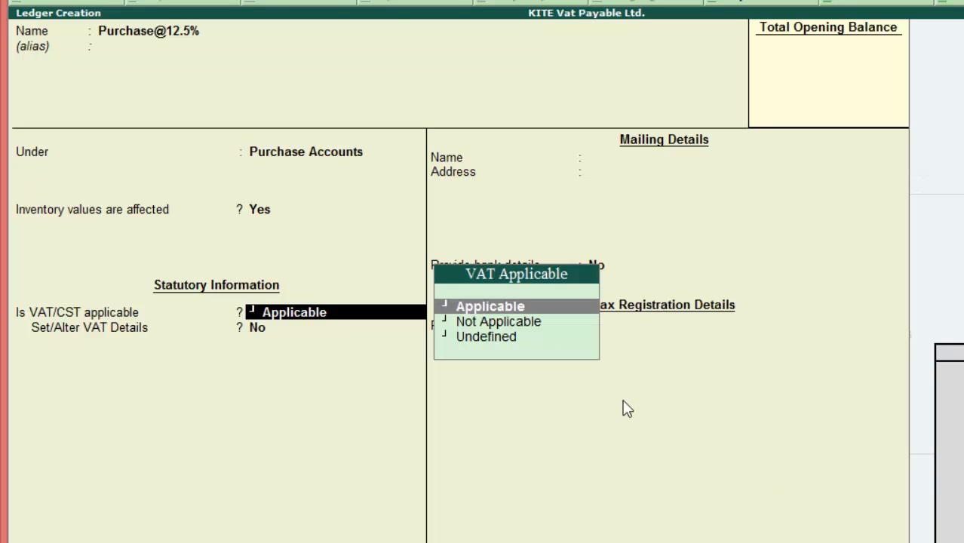
- Mark VAT/CST as Applicable for the ledger, set its VAT tax rate to 12.5% and leave bank details at No
click(500, 305)
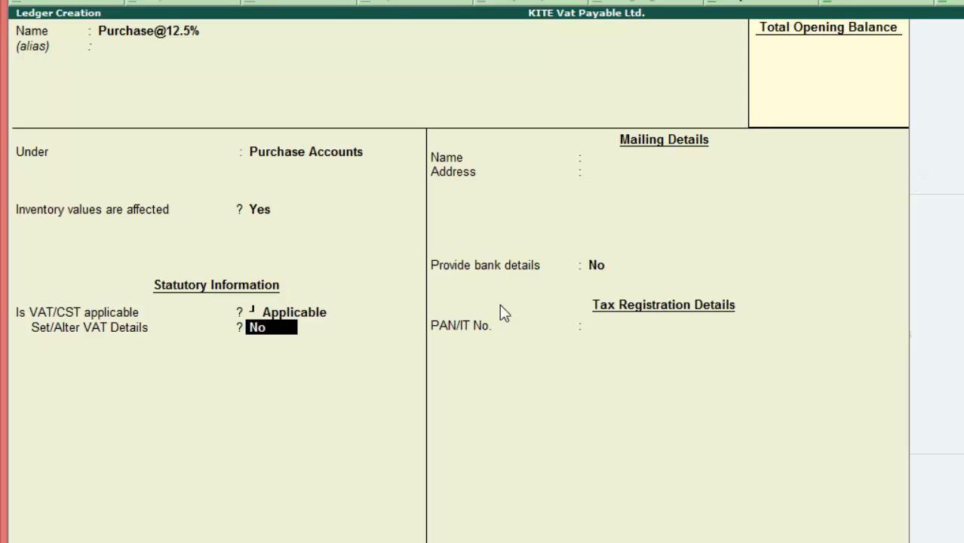
text(y)
key(Return)
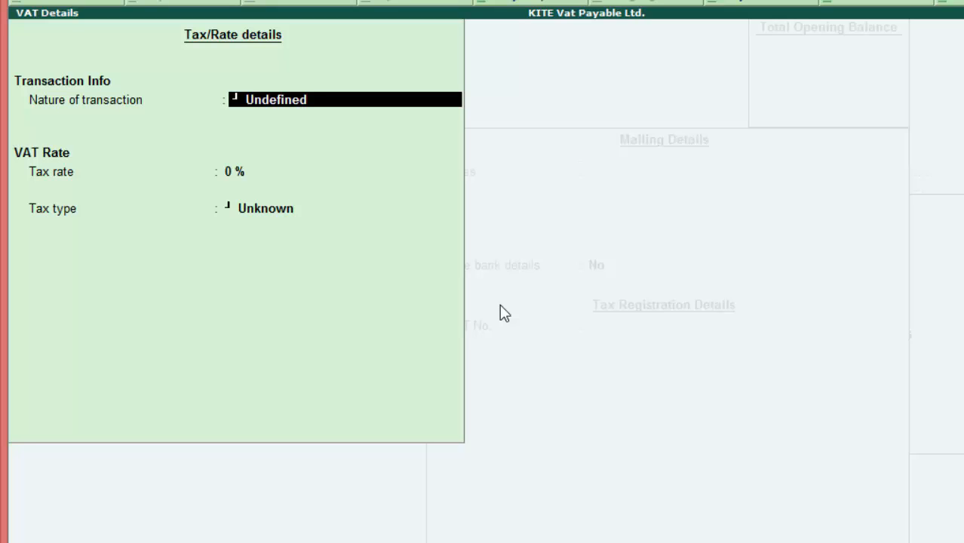
key(Return)
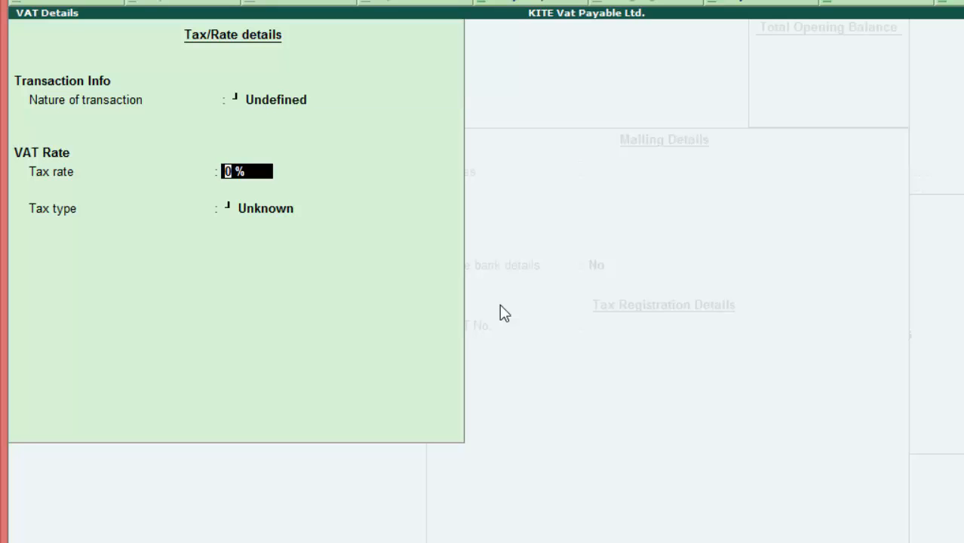
text(12.5)
key(Return)
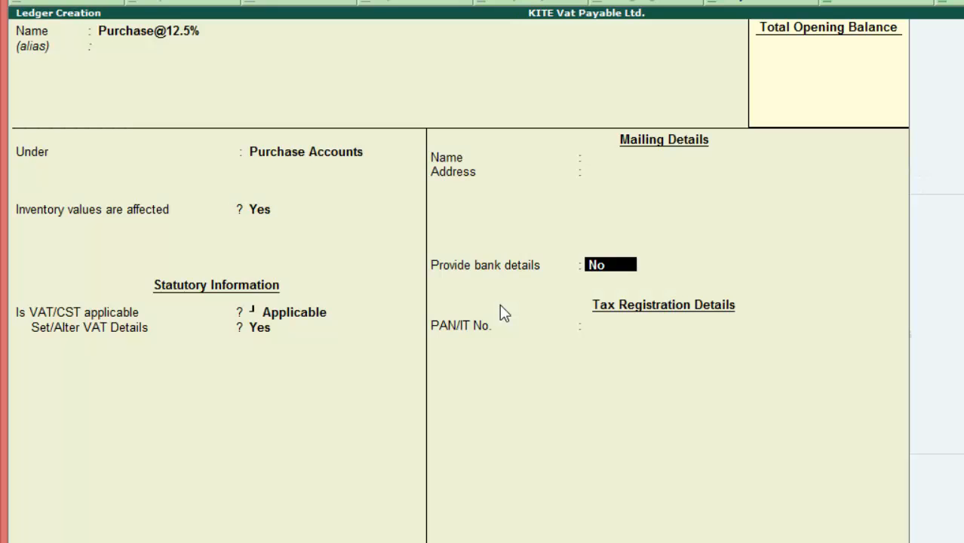
key(Return)
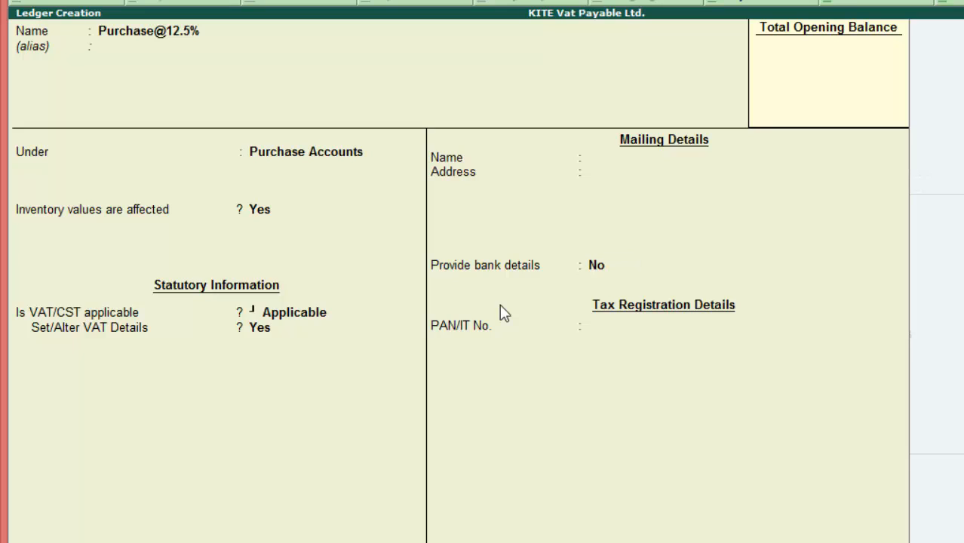
- Save the purchase ledger and name the following new ledger Input Vat12.5% without an alias
key(Return)
key(Return)
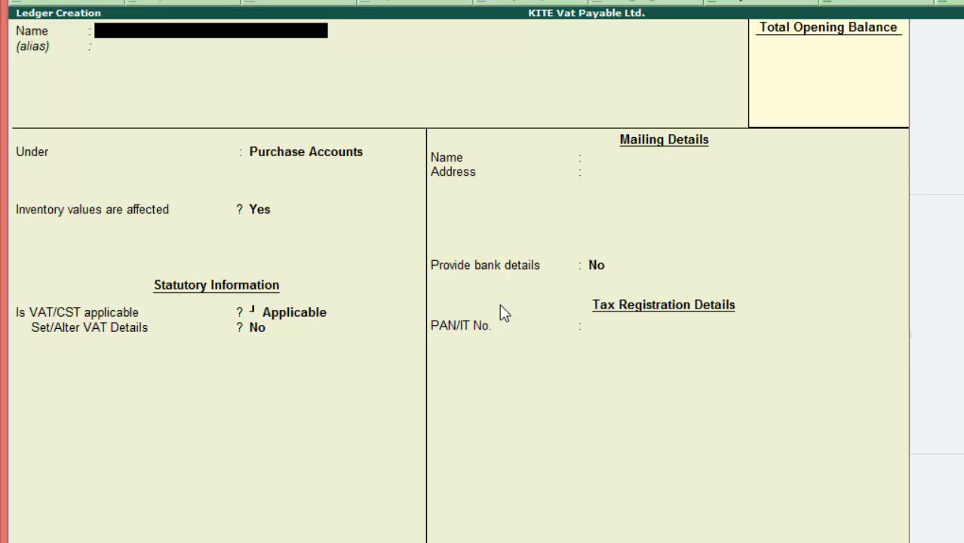
text(Input Vat12)
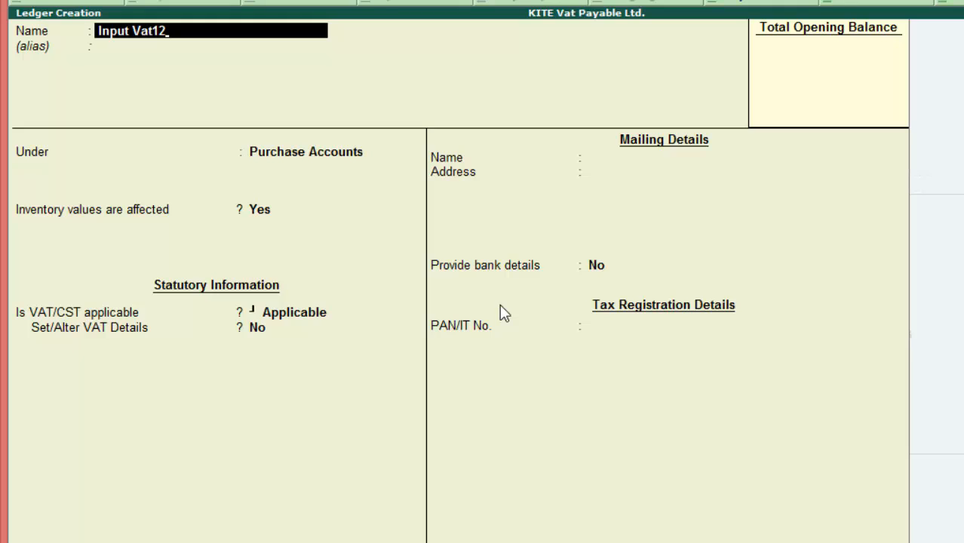
text(.5%)
key(Return)
key(Return)
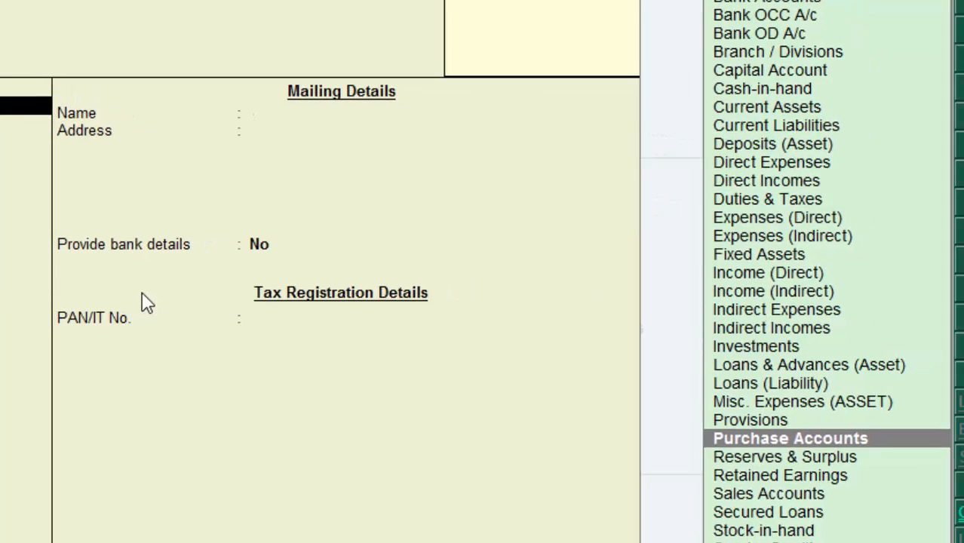
- Place the ledger under Duties & Taxes and choose VAT as its type of duty/tax
text(d)
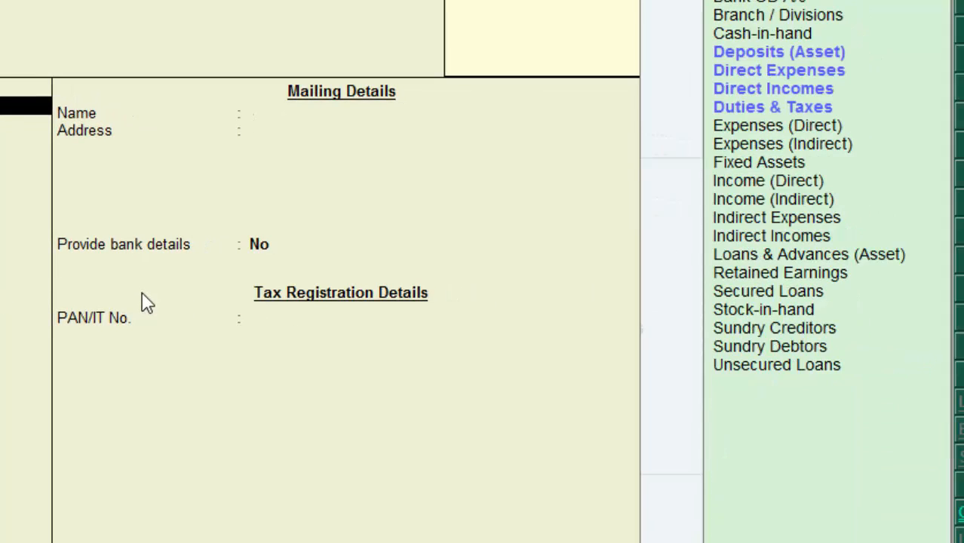
key(Down)
key(Down)
key(Down)
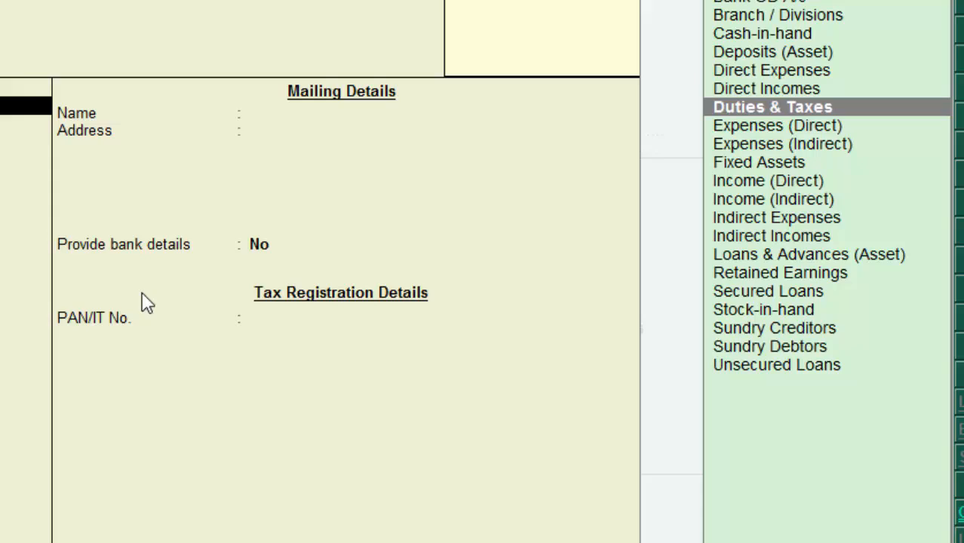
key(Return)
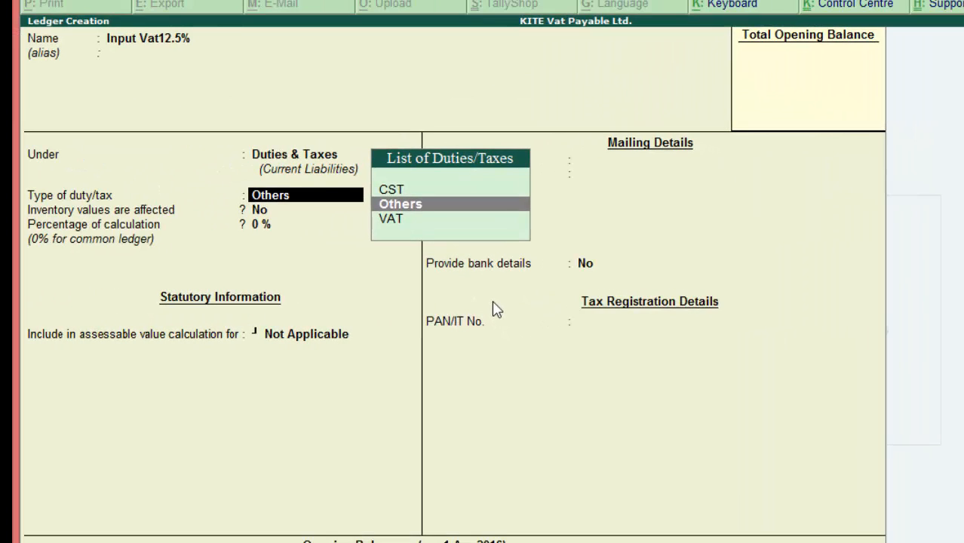
key(Down)
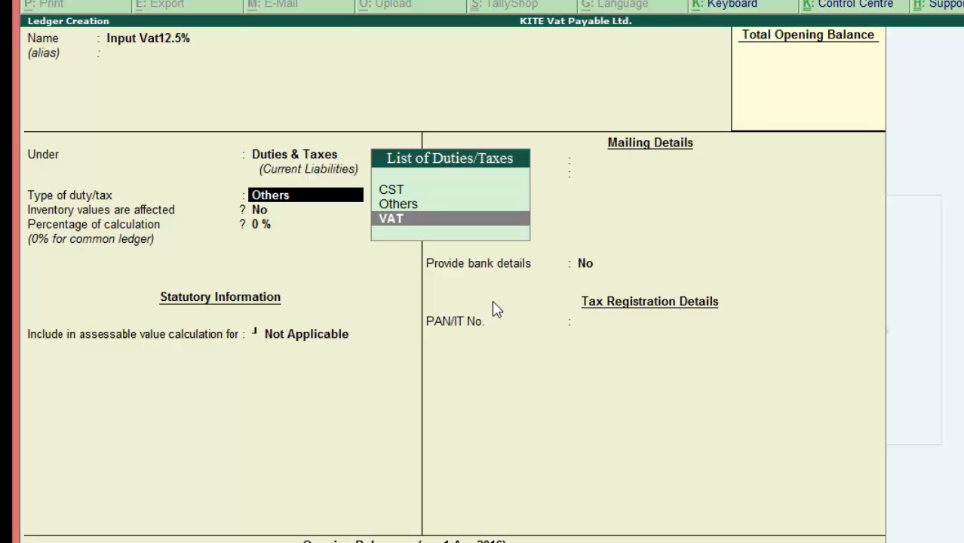
key(Return)
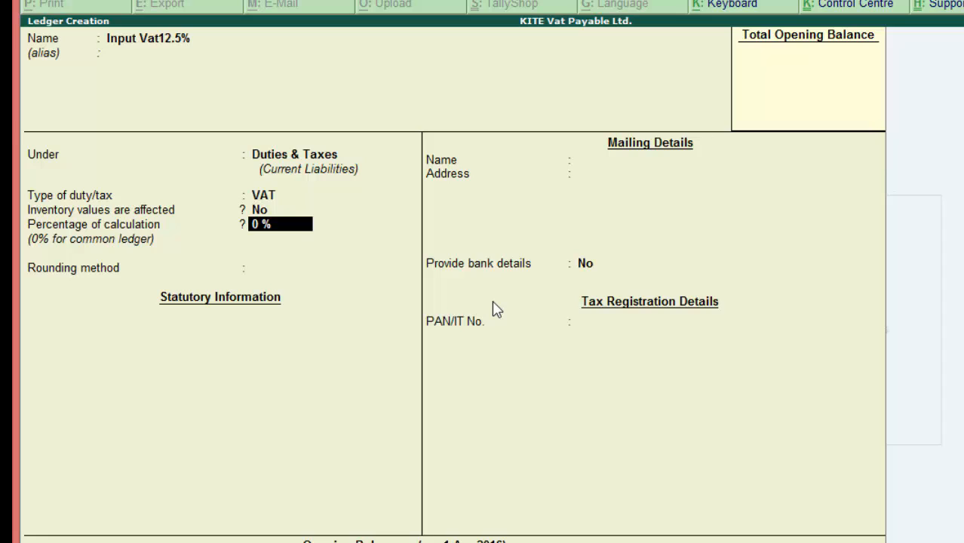
- Set the percentage of calculation to 12.5%, leave the rounding method Not Applicable and save the input VAT ledger
text(12.5)
key(Return)
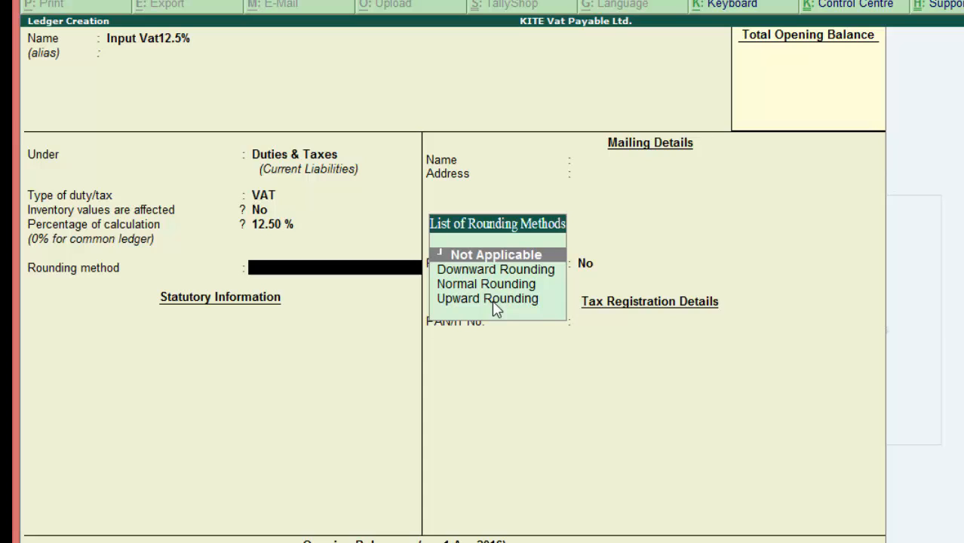
key(Return)
key(Return)
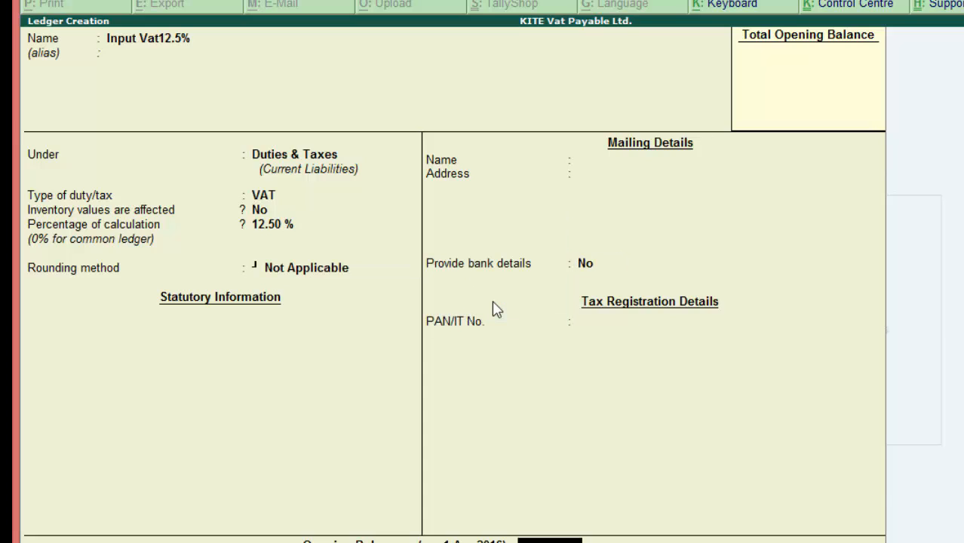
key(Return)
key(Return)
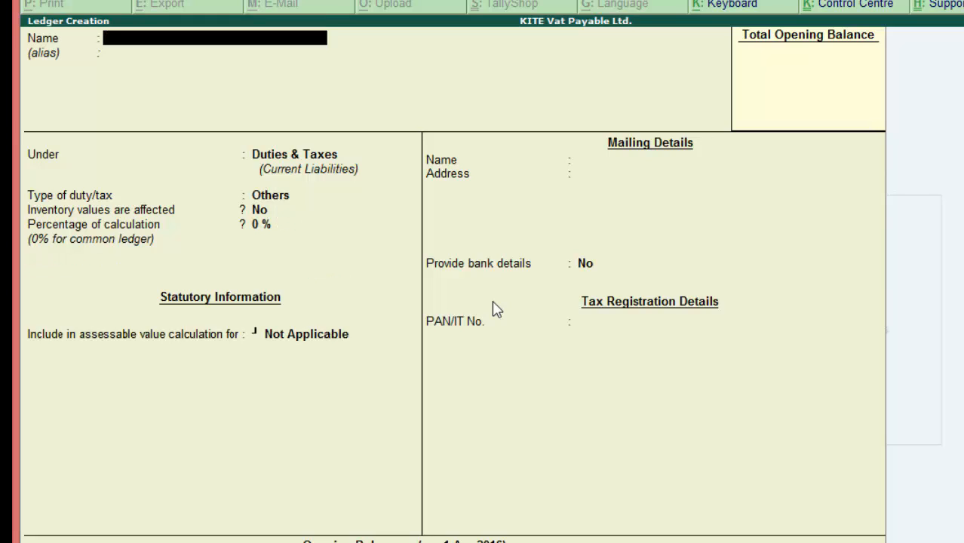
- Name the new ledger Service90 without an alias and place it under Sundry Creditors
text(Service90)
key(Return)
key(Return)
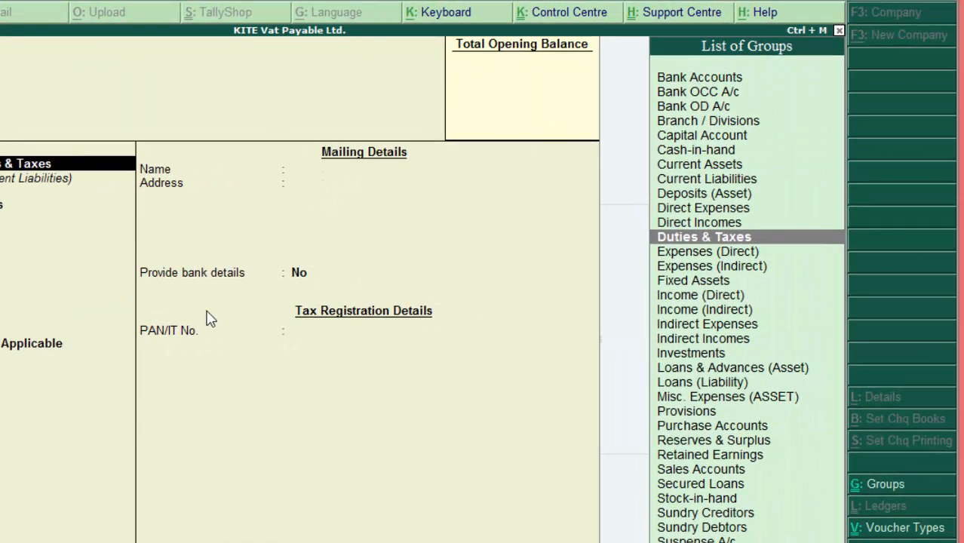
text(s)
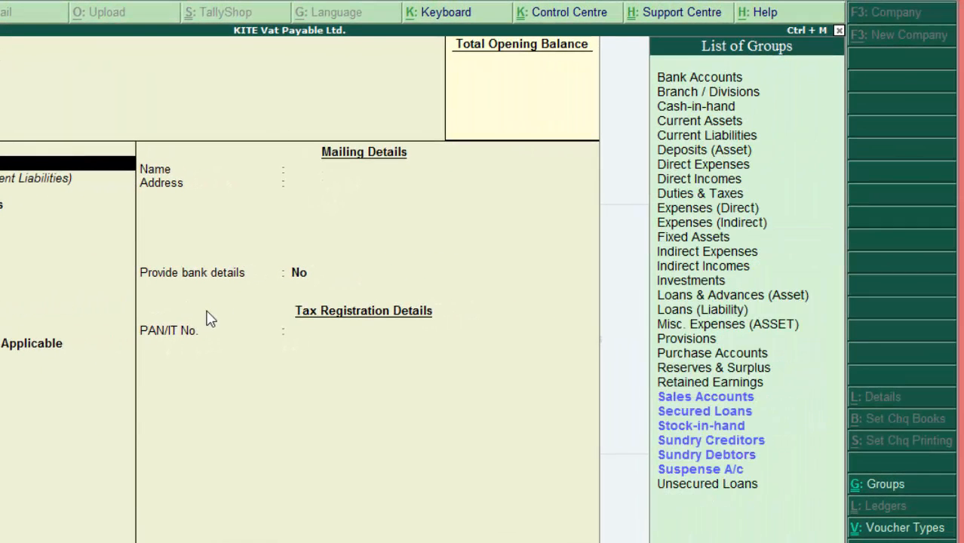
key(Return)
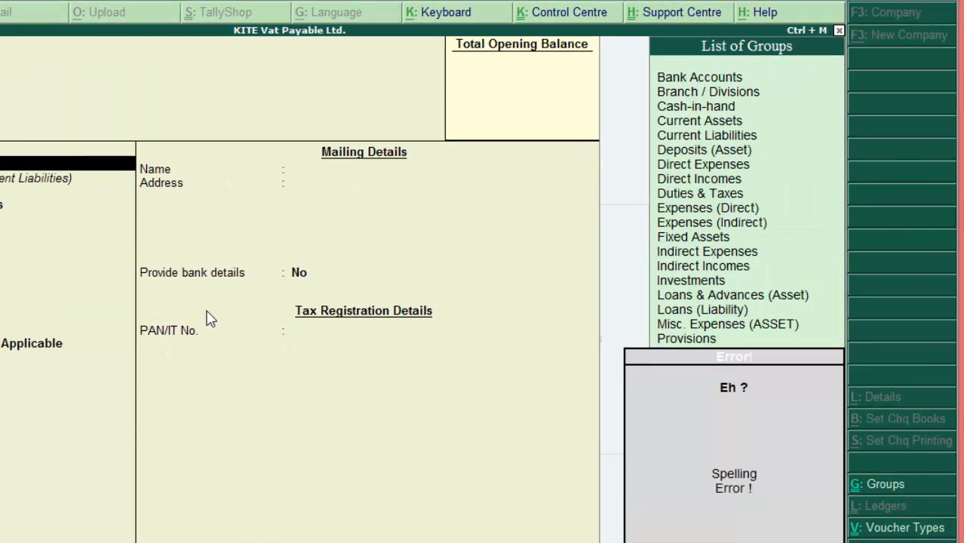
key(BackSpace)
text(s)
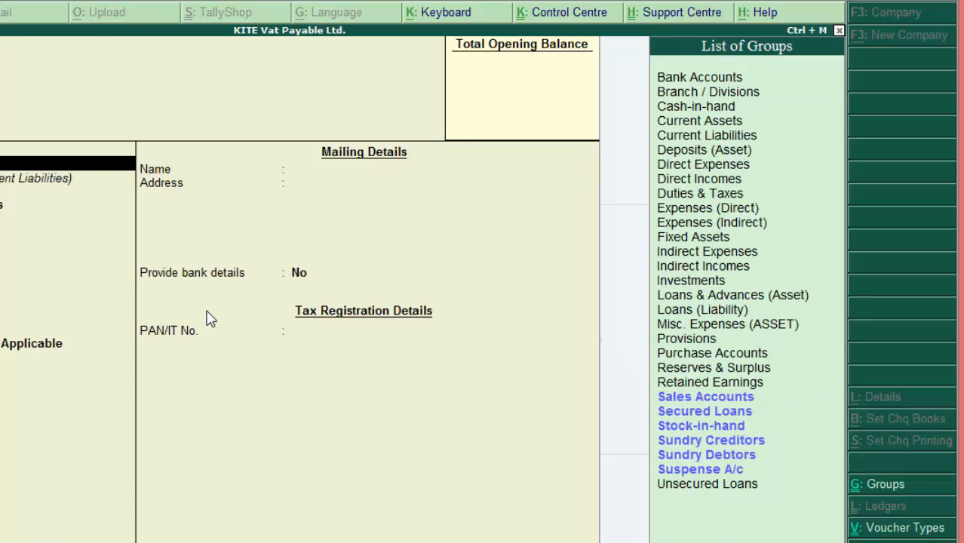
key(Down)
key(Down)
key(Down)
key(Down)
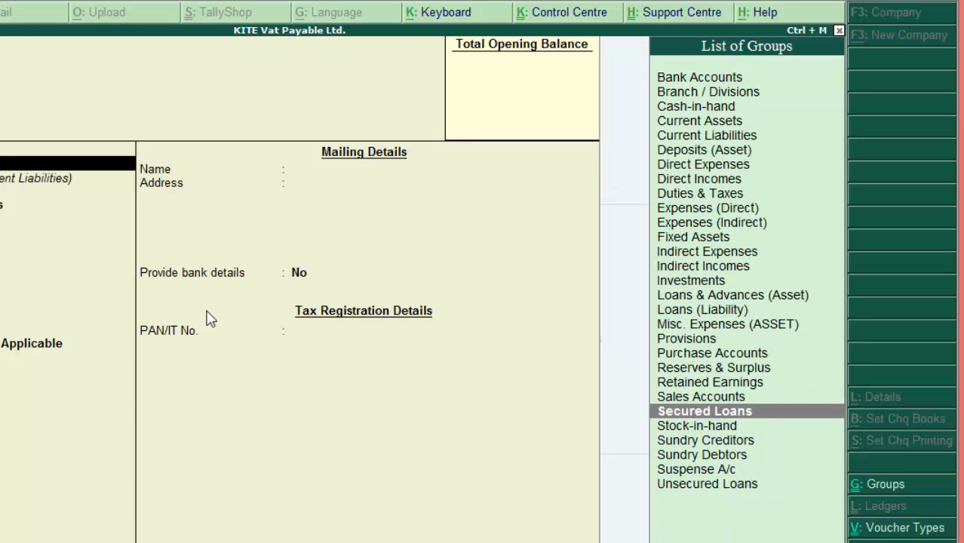
key(Up)
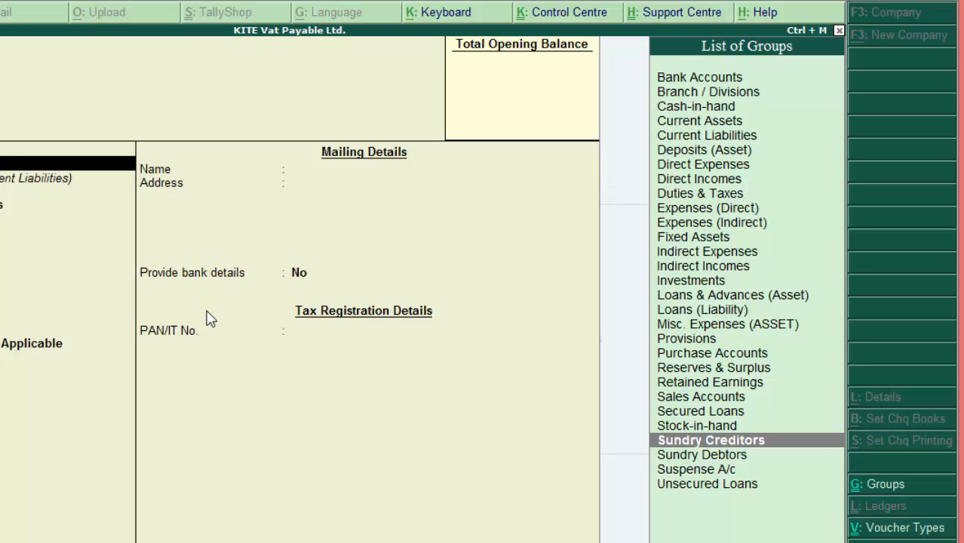
key(Return)
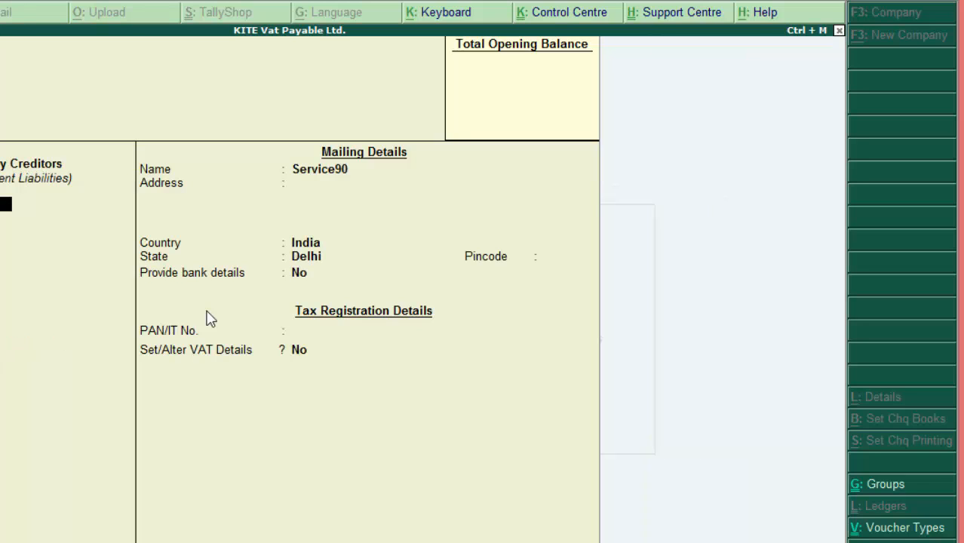
- Keep the default balance, mailing, bank and tax registration details for Service90 and save the ledger
key(Return)
key(Return)
key(Return)
key(Return)
key(Return)
key(Return)
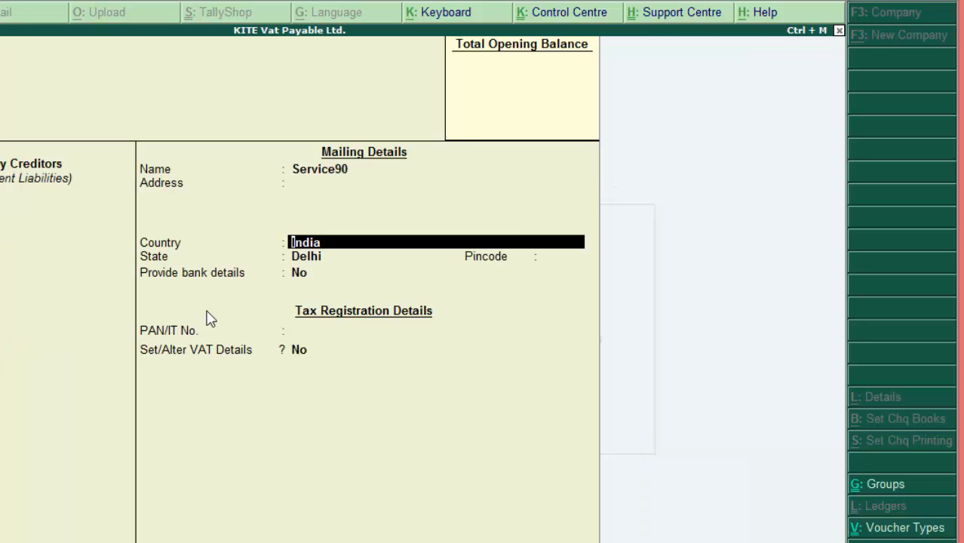
key(Return)
key(Return)
key(Return)
key(Return)
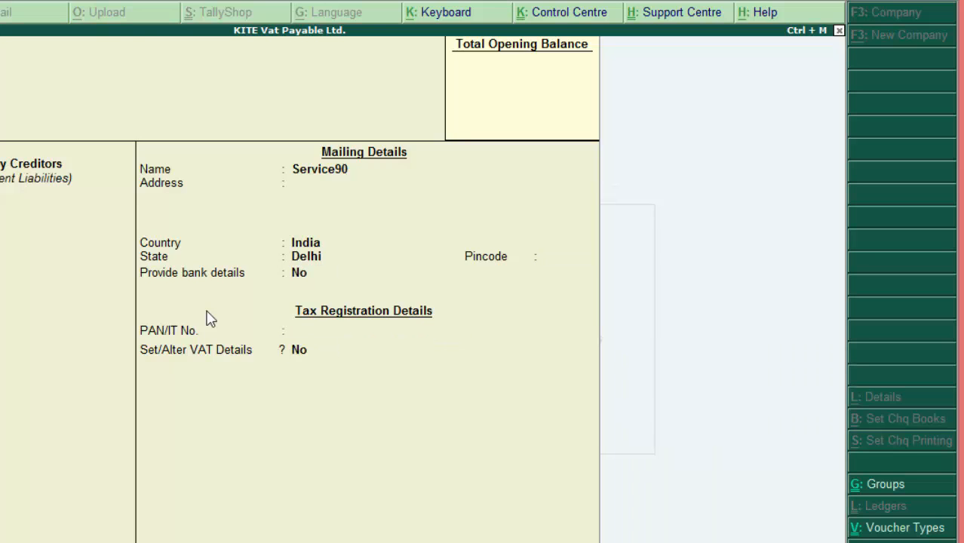
key(Return)
key(Return)
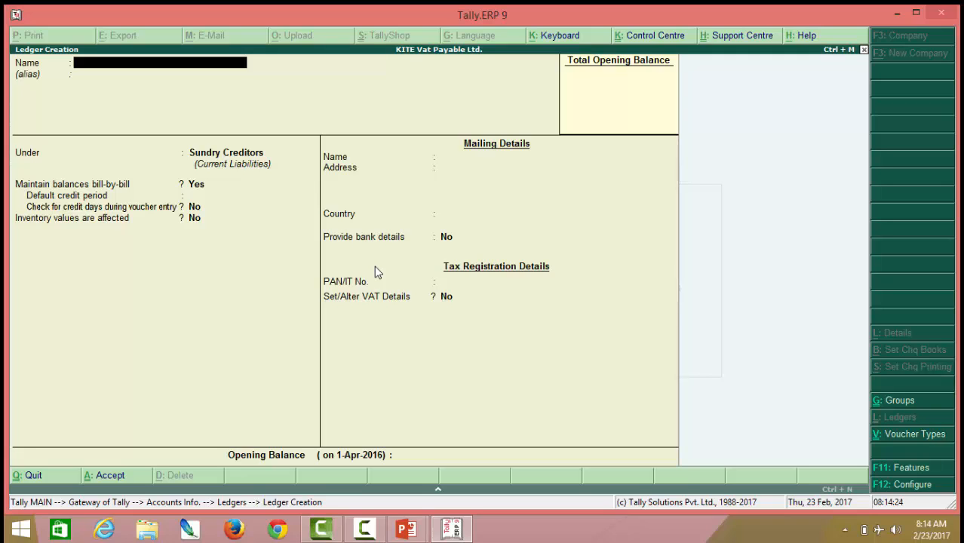
- Quit ledger creation without entering another ledger and return to the Gateway of Tally
key(Escape)
key(y)
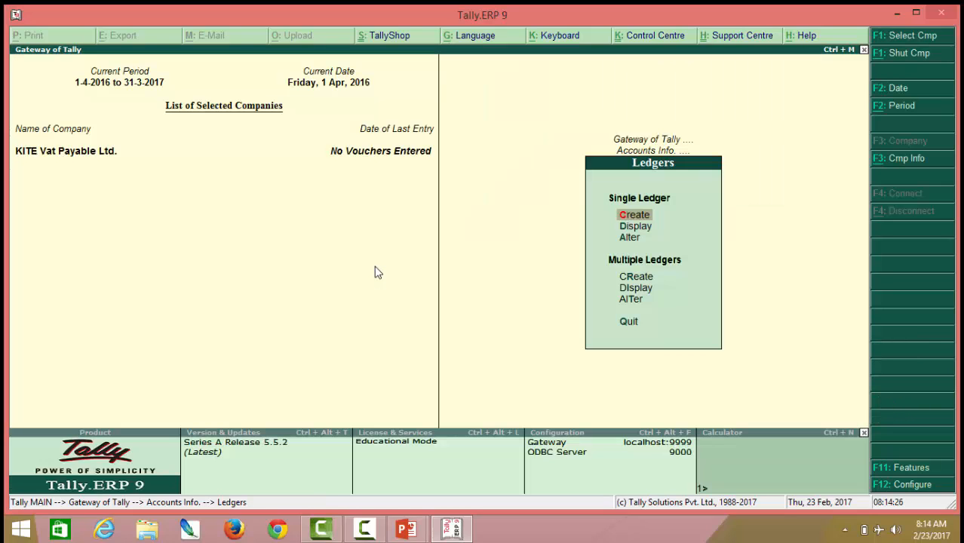
key(Escape)
key(Escape)
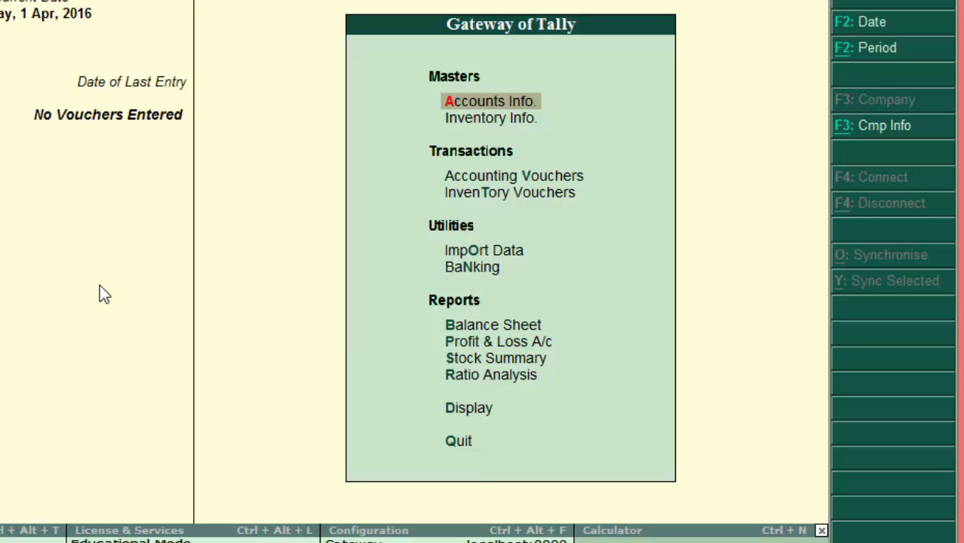
- Open accounting voucher entry and switch to the PowerPoint slide describing the example purchase at 12.5% VAT
key(Down)
key(Down)
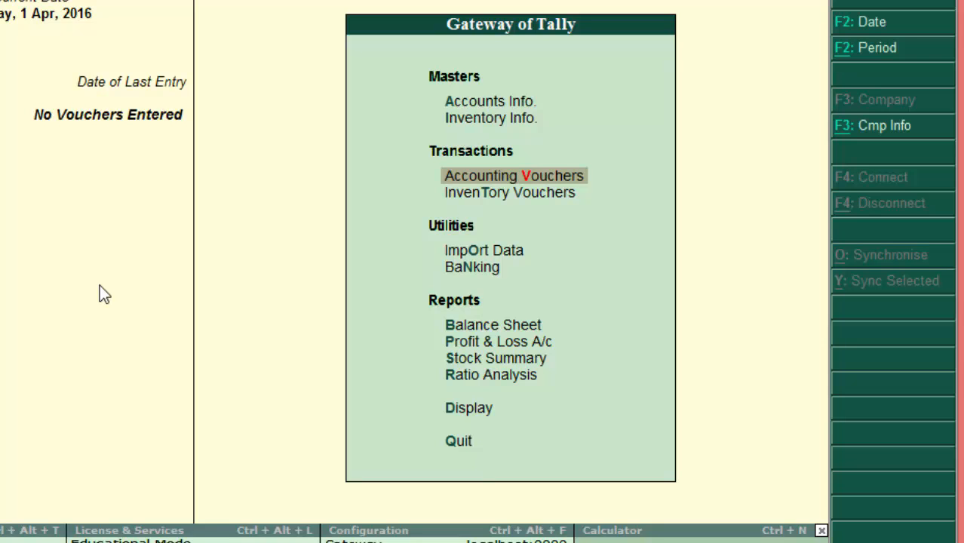
key(Return)
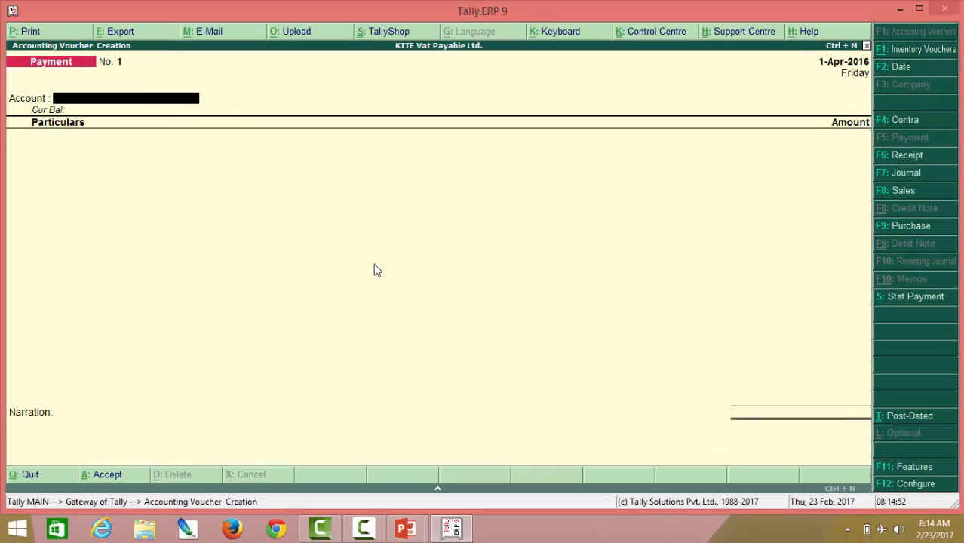
key(alt+Tab)
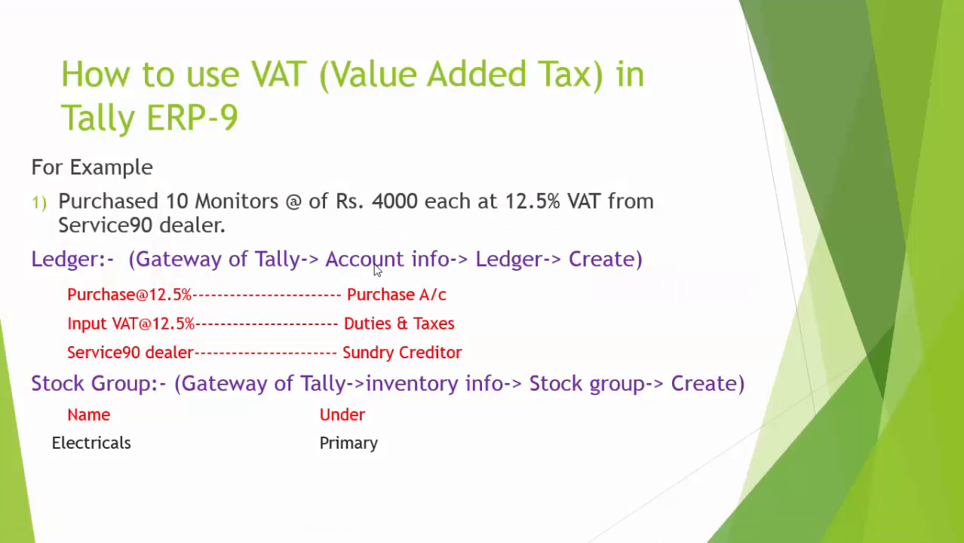
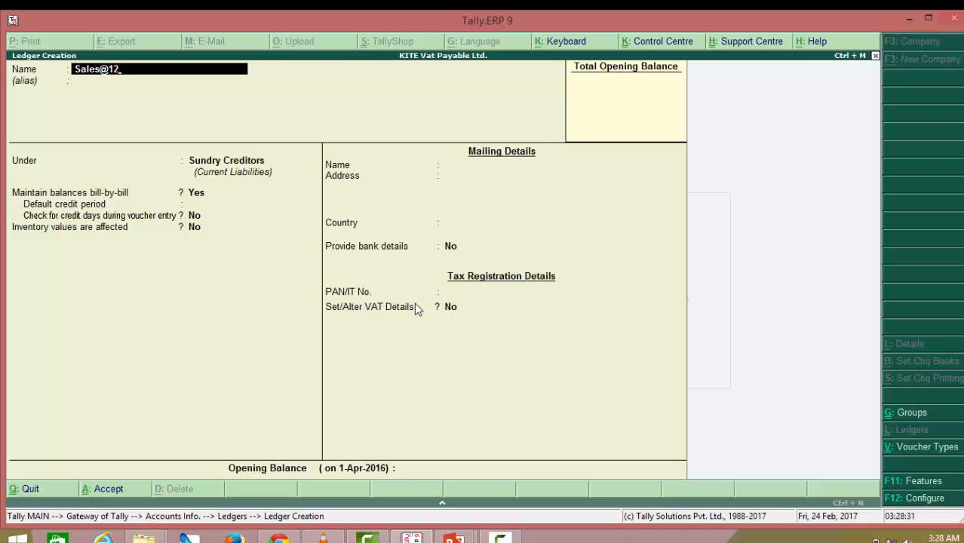
text(.5)
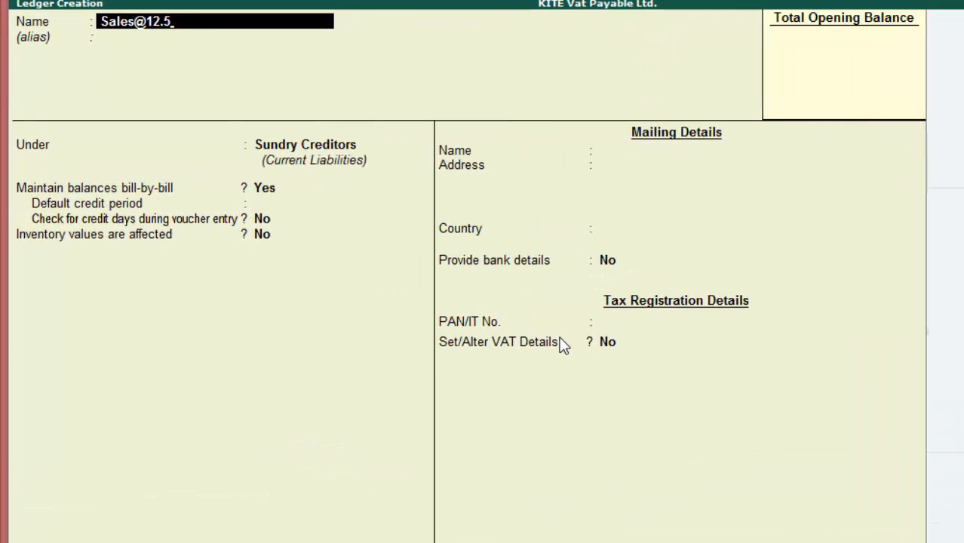
text(%)
key(Return)
key(Return)
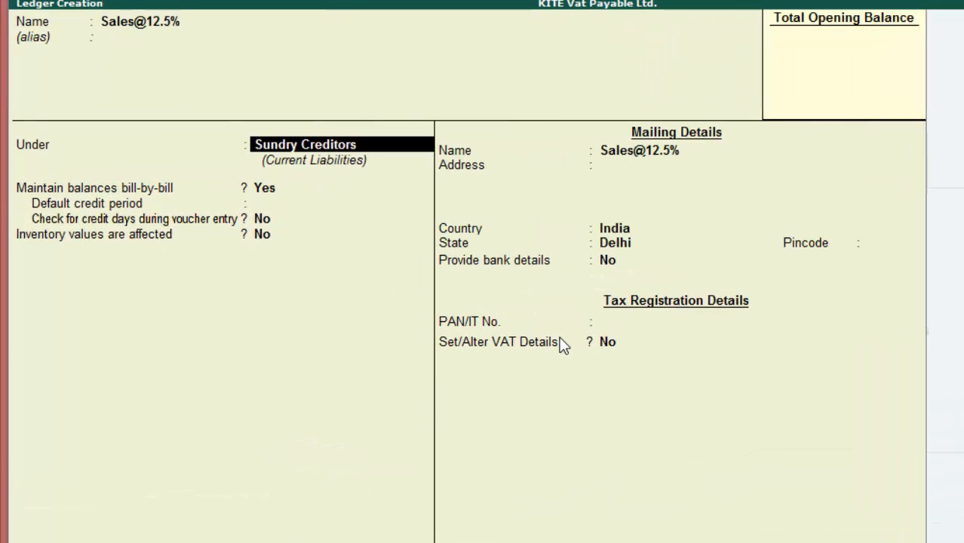
text(S)
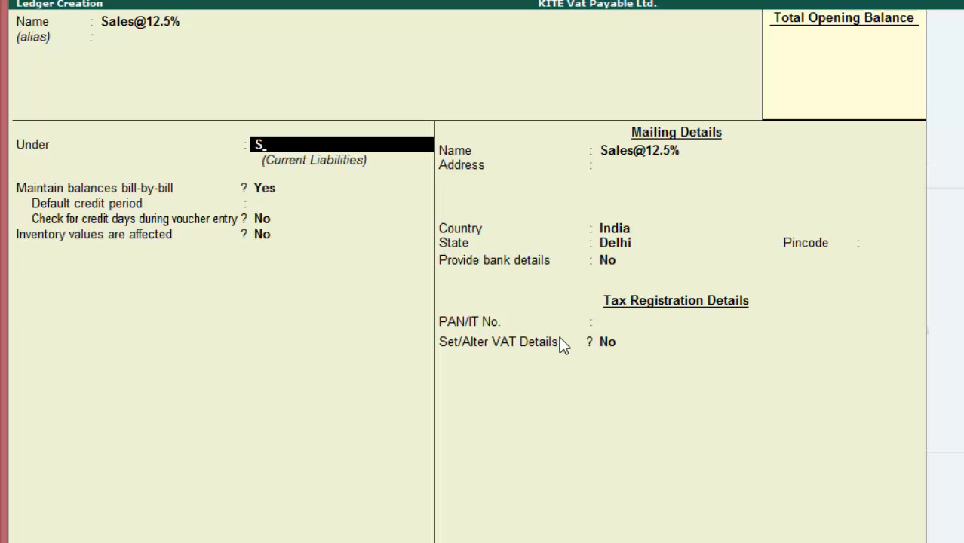
key(Return)
key(Return)
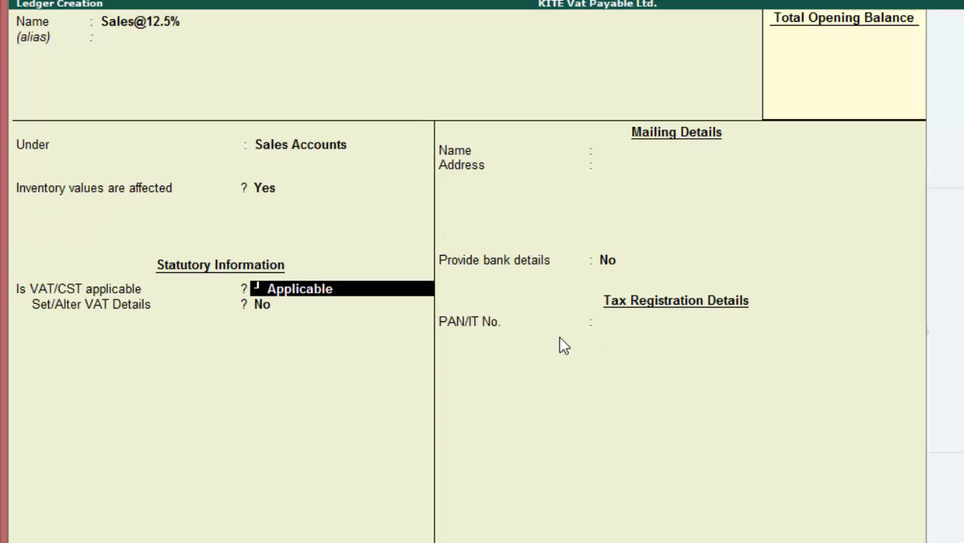
key(Return)
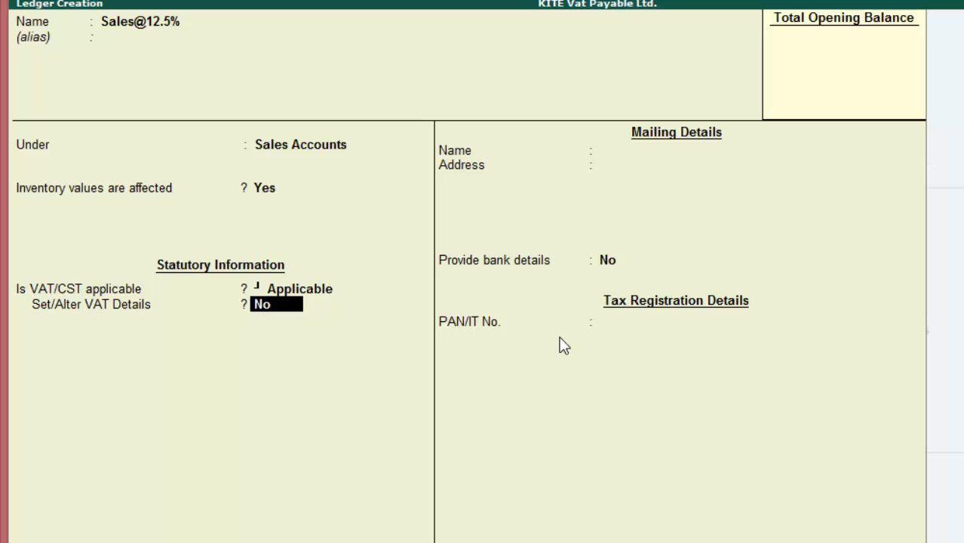
text(y)
key(Return)
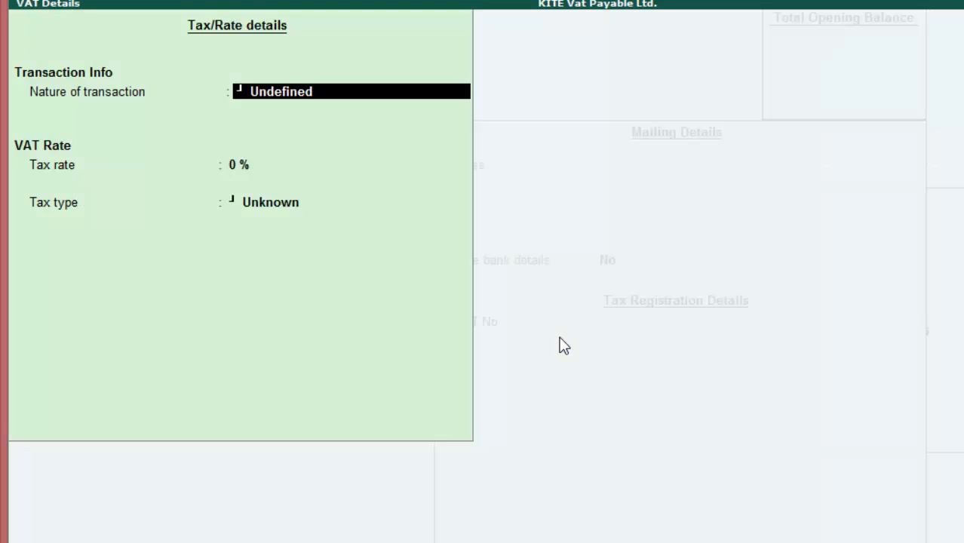
key(Return)
key(BackSpace)
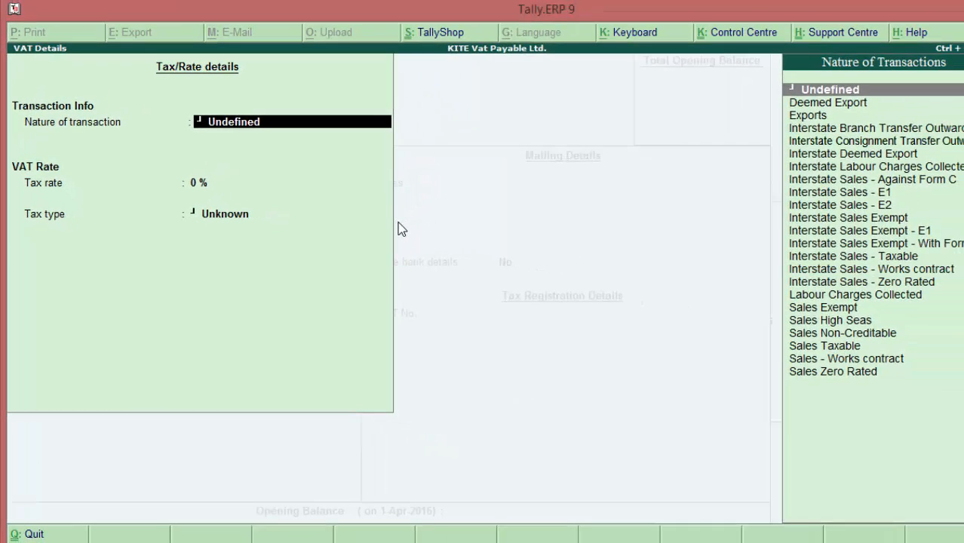
key(Return)
text(1)
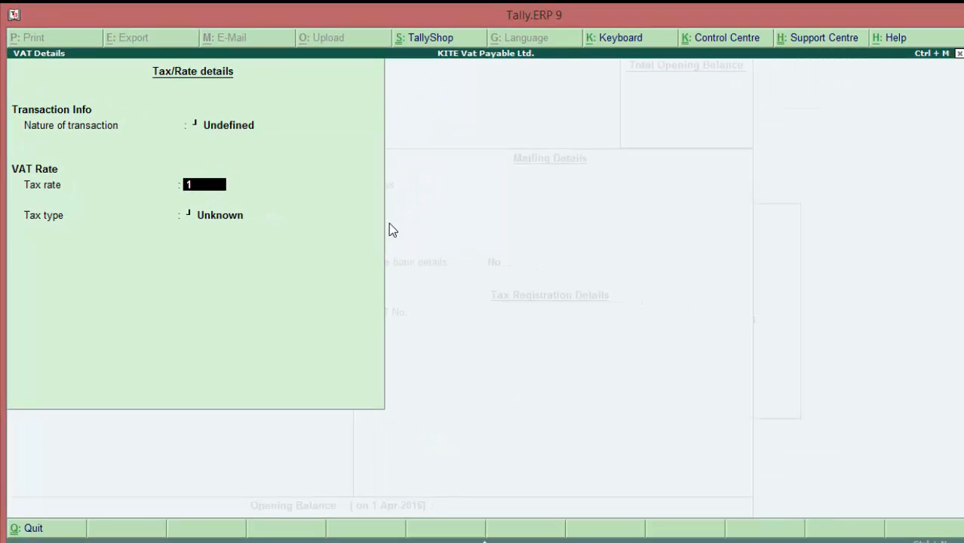
text(2.5)
key(Return)
key(Return)
key(Return)
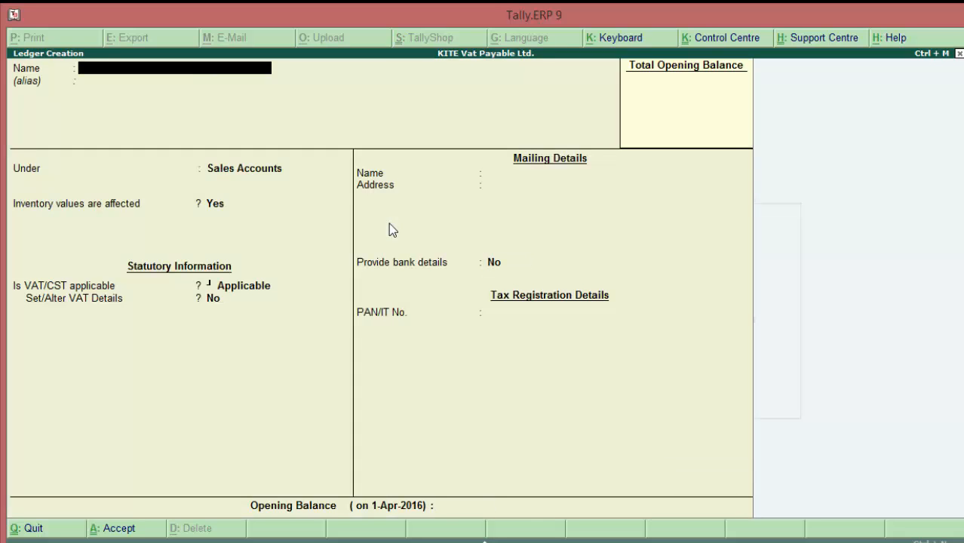
- Name the new ledger Output Vat12.5% without an alias and place it under Duties & Taxes
text(Output Vat12.5%)
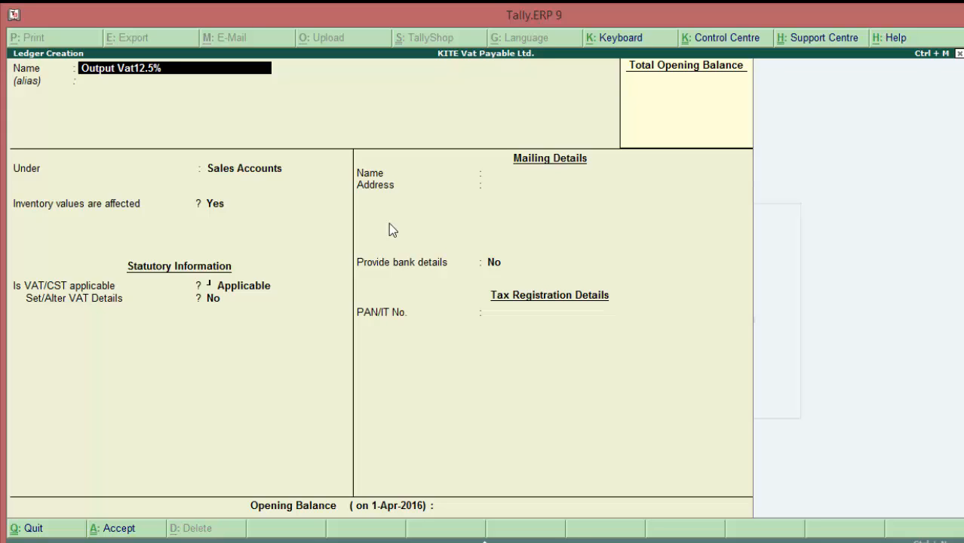
key(Return)
key(Return)
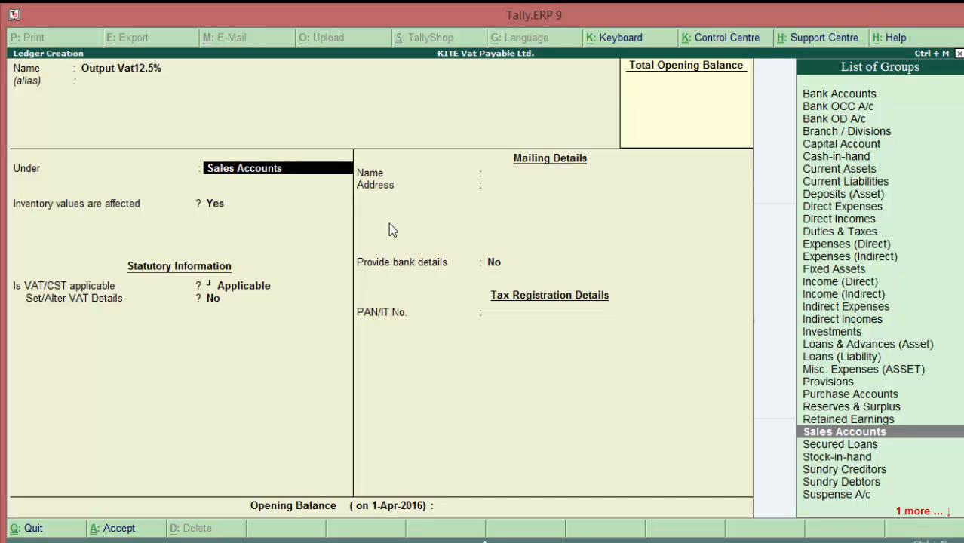
text(D)
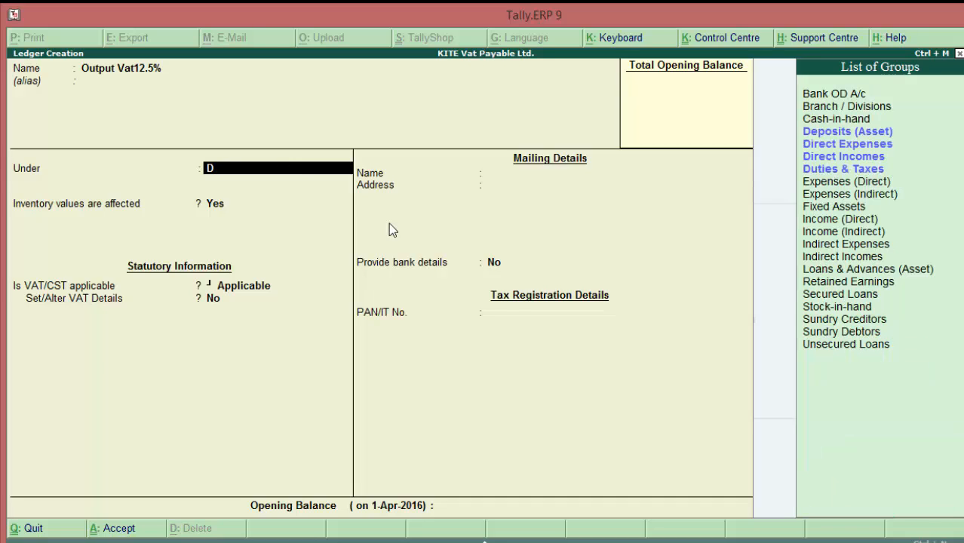
key(Down)
key(Down)
key(Down)
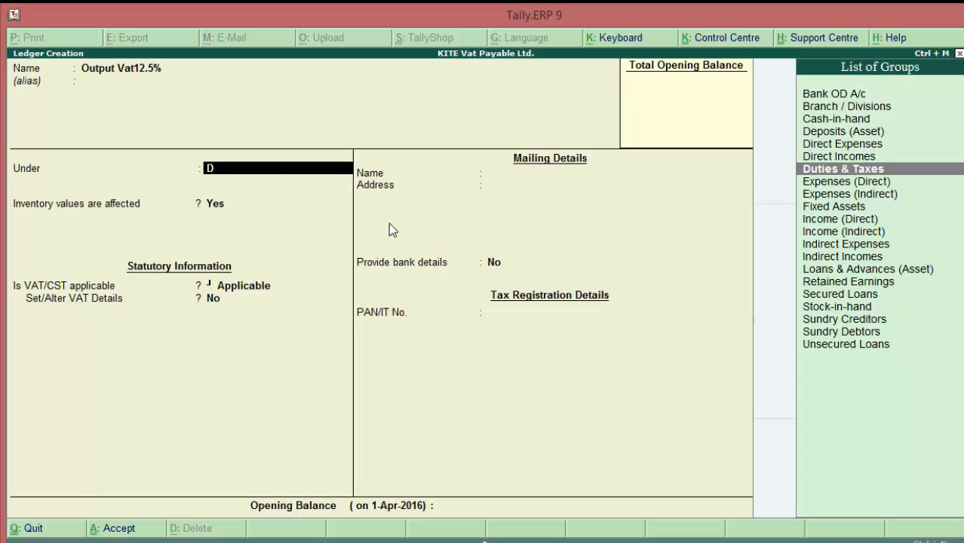
key(Return)
- Set the Output Vat12.5% ledger's duty type to VAT at 12.5% with rounding not applicable, and save it
key(Down)
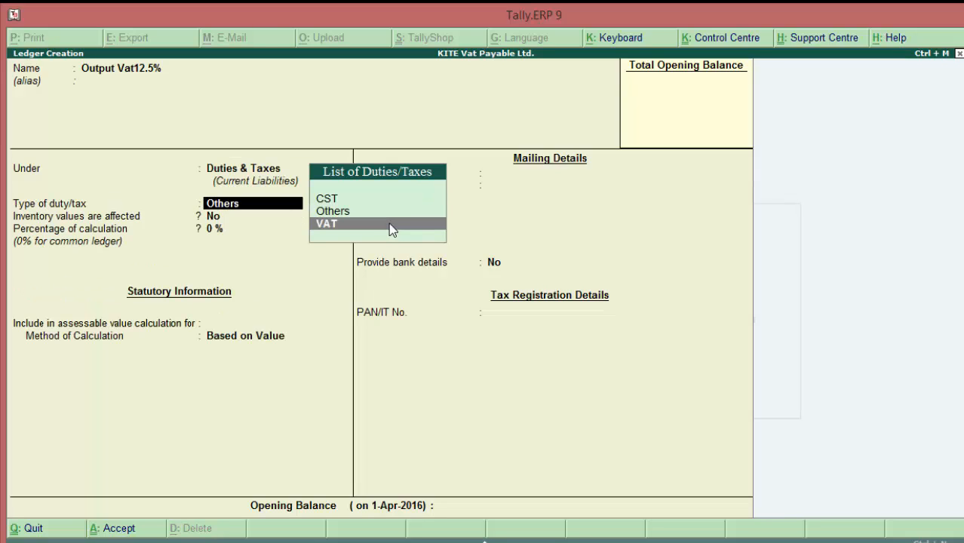
key(Return)
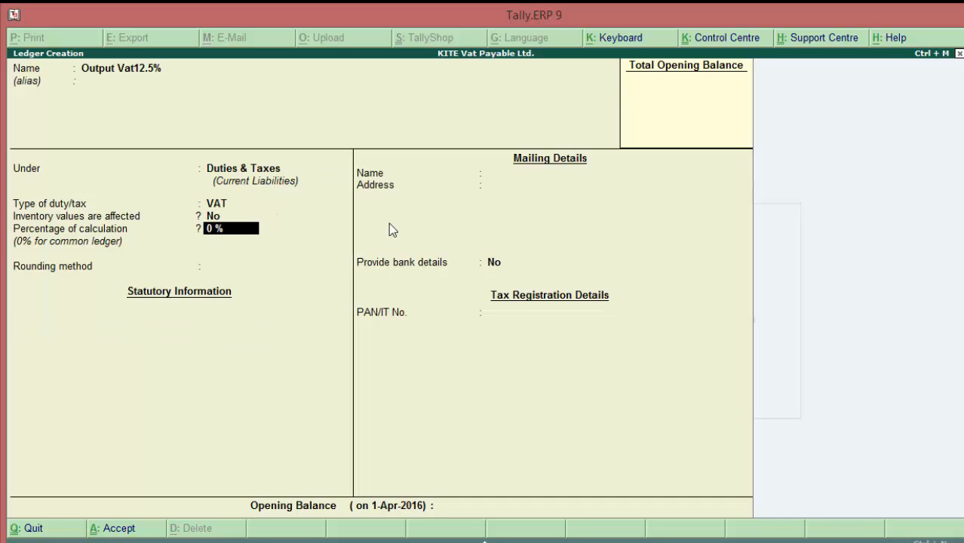
text(12.5)
key(Return)
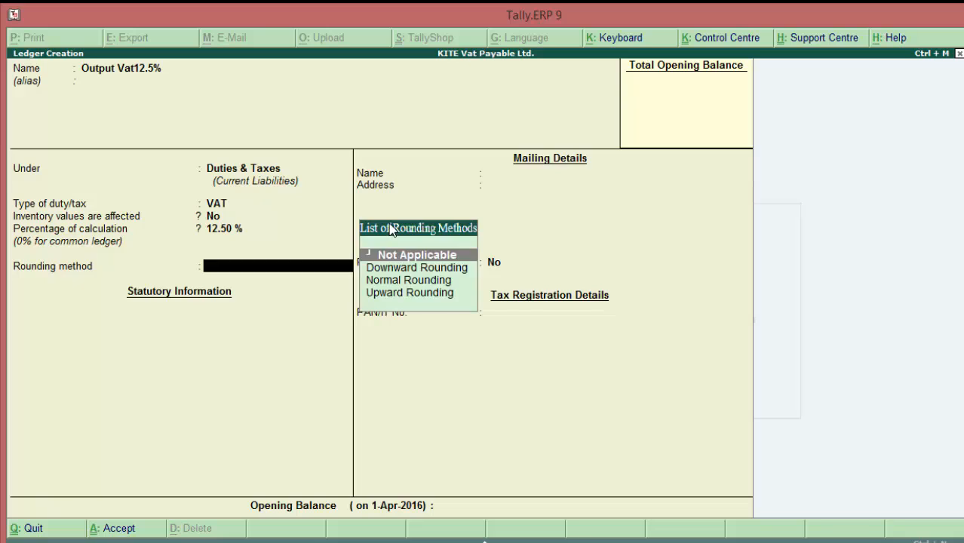
key(Return)
key(Return)
key(Return)
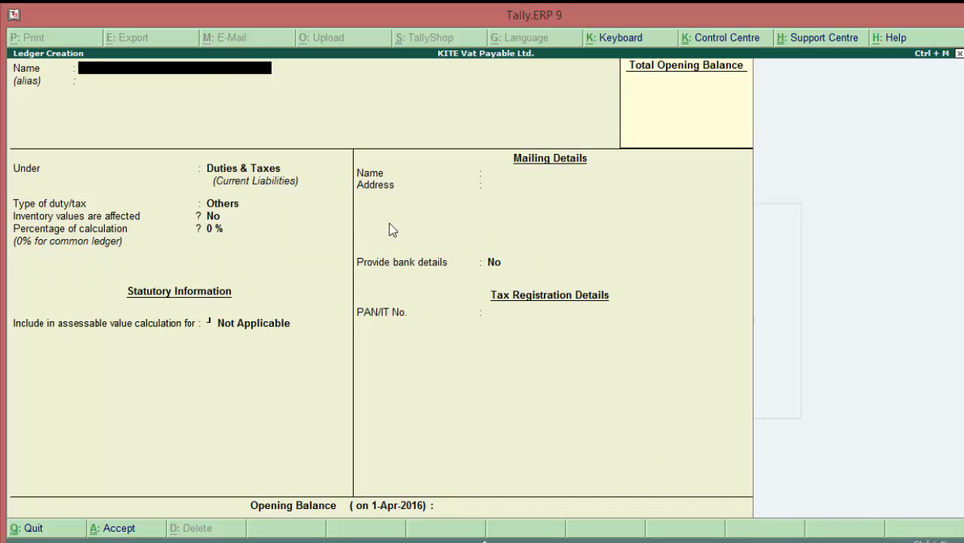
- Name the new ledger Agrwal Computer without an alias and place it under Sundry Debtors
text(Agrwal Computer)
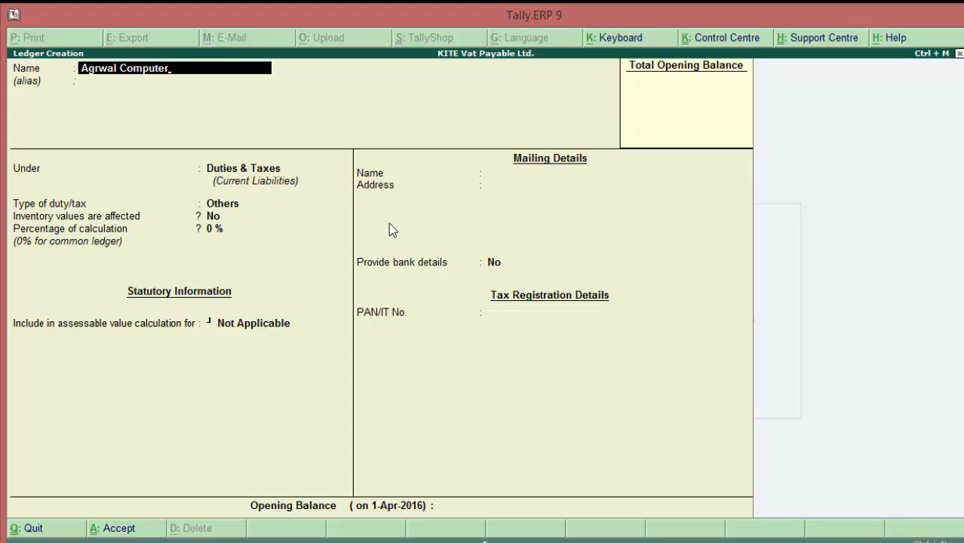
key(Return)
key(Return)
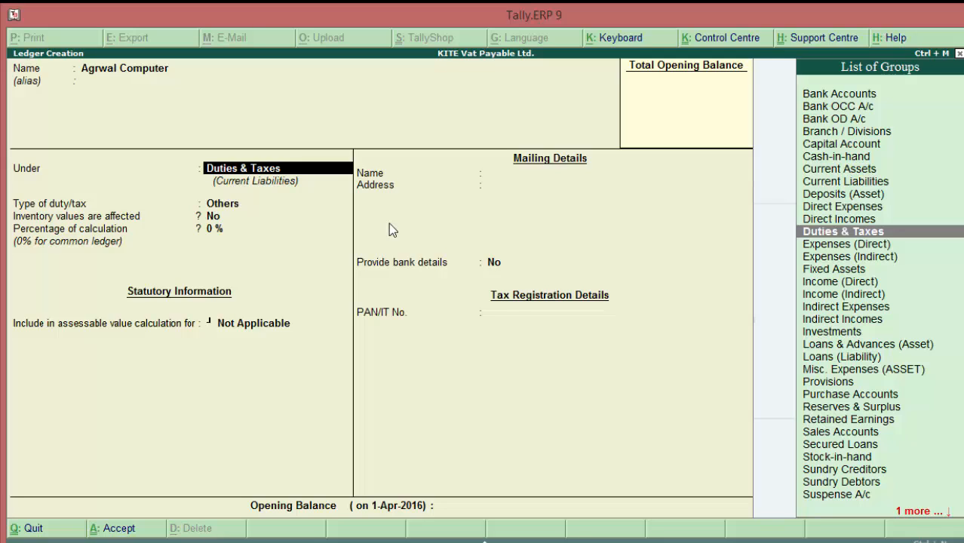
text(S)
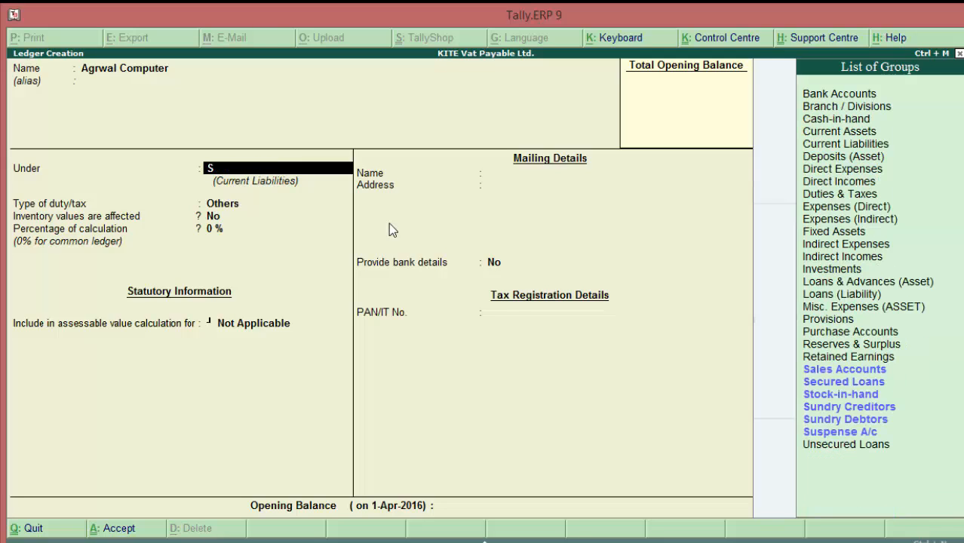
key(Down)
key(Down)
key(Down)
key(Down)
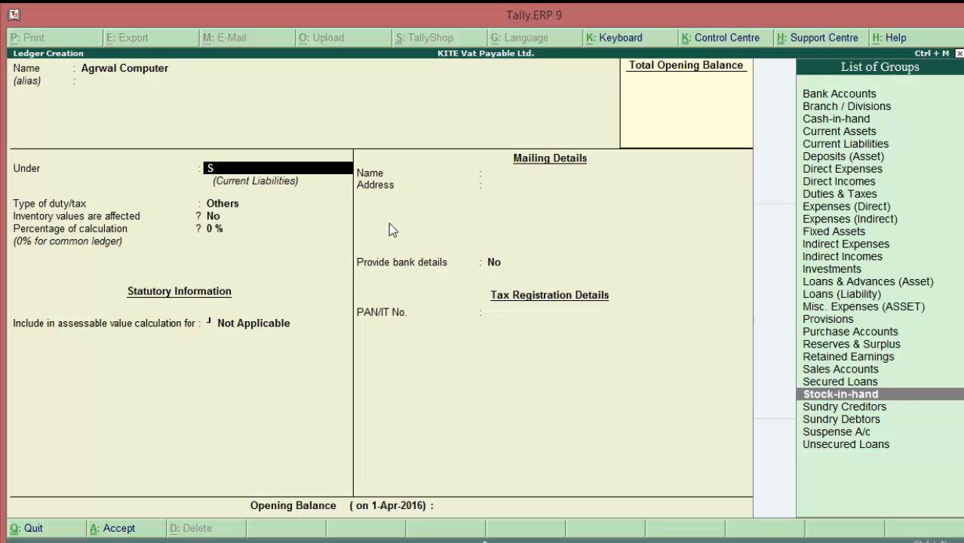
key(Return)
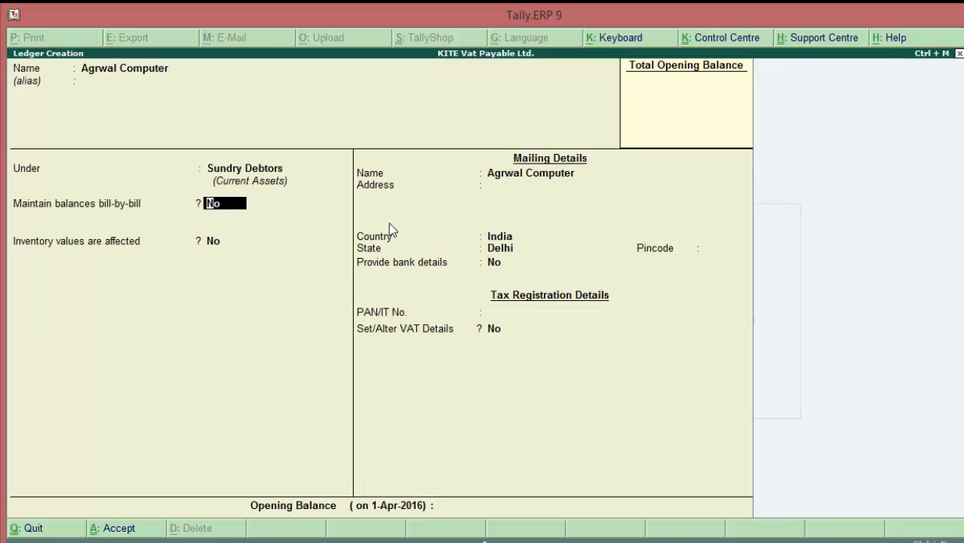
- Keep the default balance, mailing, bank and tax registration details for Agrwal Computer and save the ledger
key(Return)
key(Return)
key(Return)
key(Return)
key(Return)
key(Return)
key(Return)
key(Return)
key(Return)
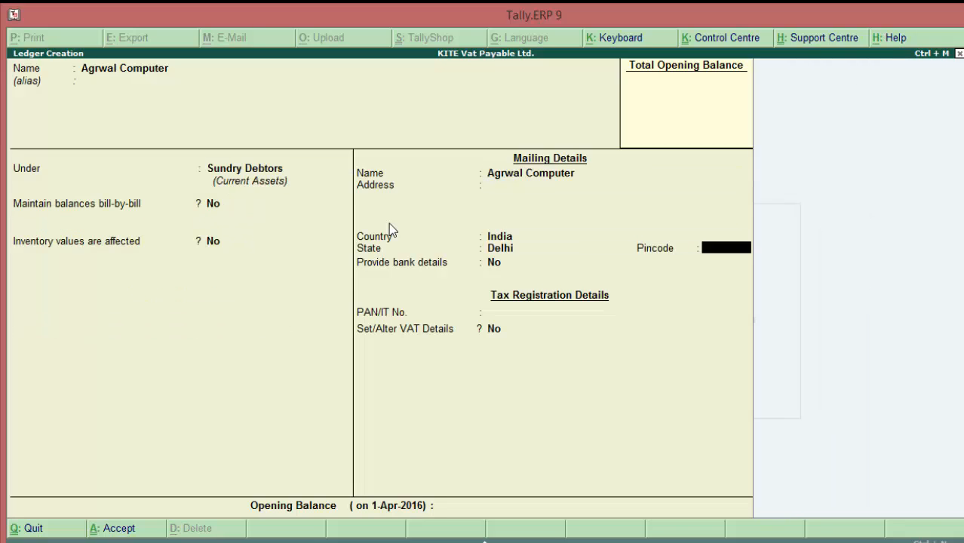
key(Return)
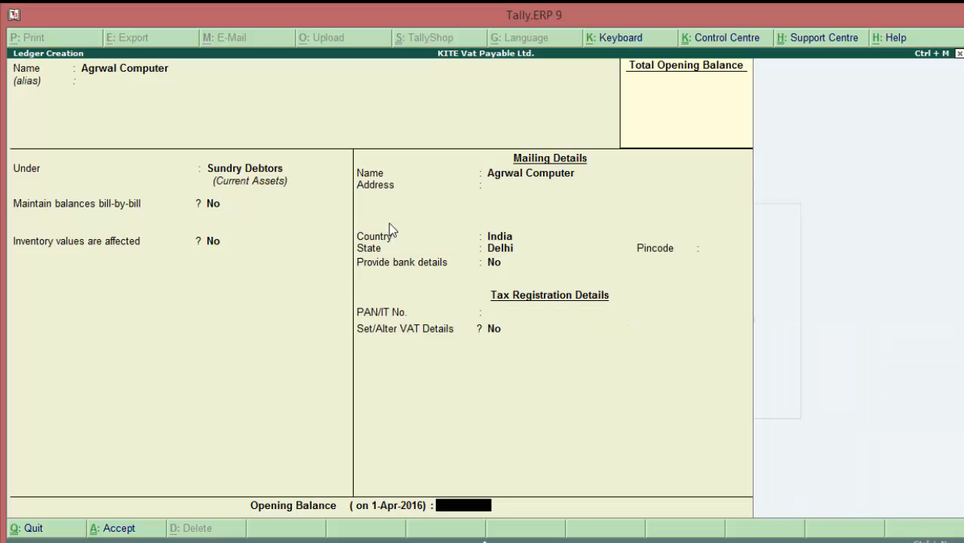
key(Return)
key(Return)
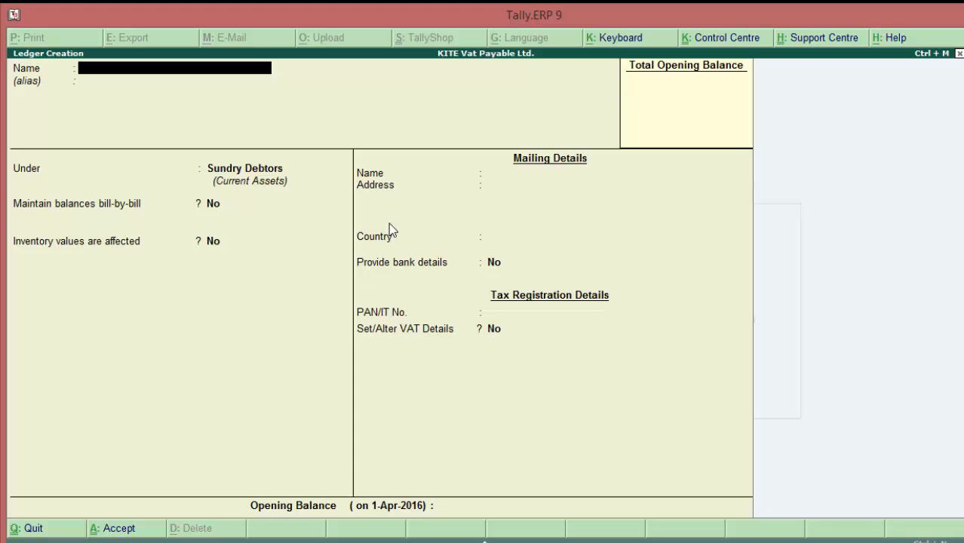
- Quit ledger creation without entering another ledger and return to the Gateway of Tally
key(Escape)
key(Return)
key(Escape)
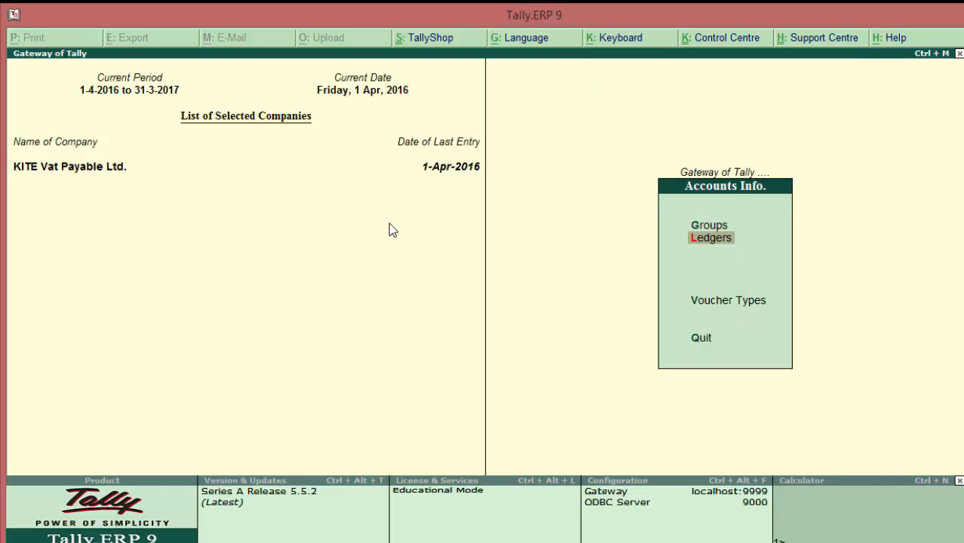
key(Escape)
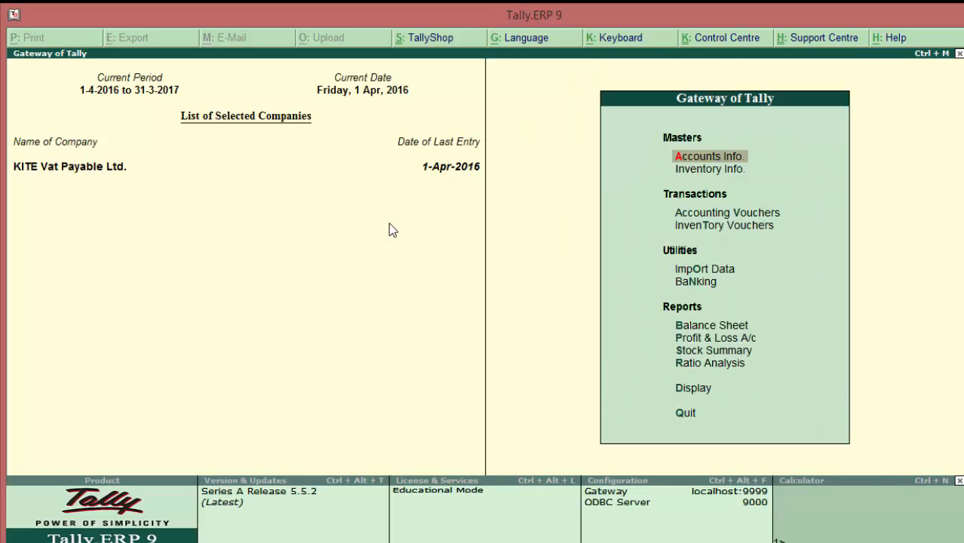
- Open accounting voucher entry and switch the voucher type to Sales
key(Down)
key(Down)
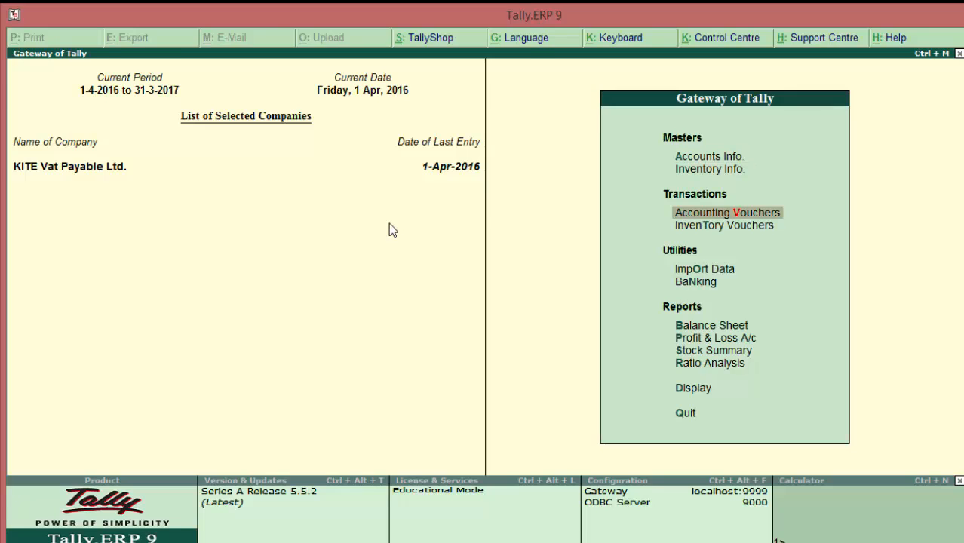
key(Return)
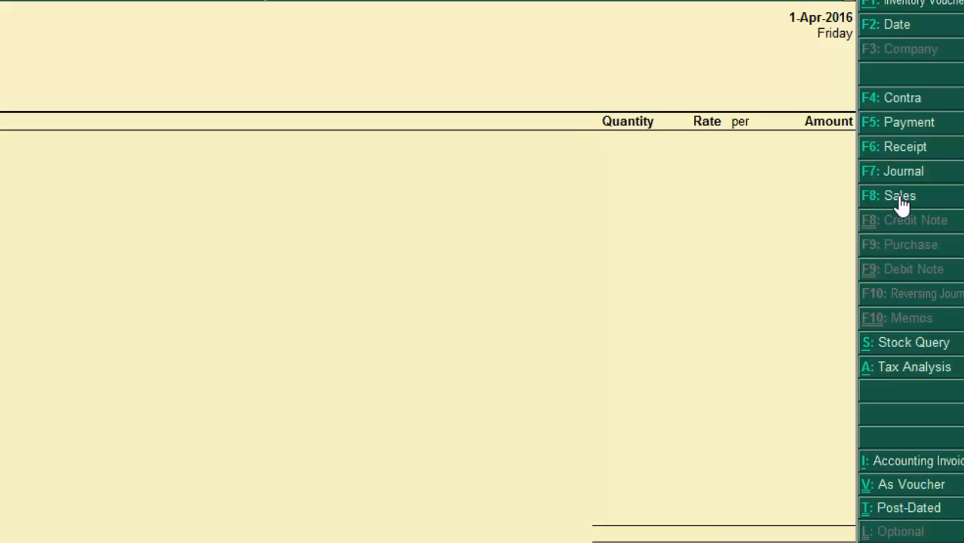
click(901, 199)
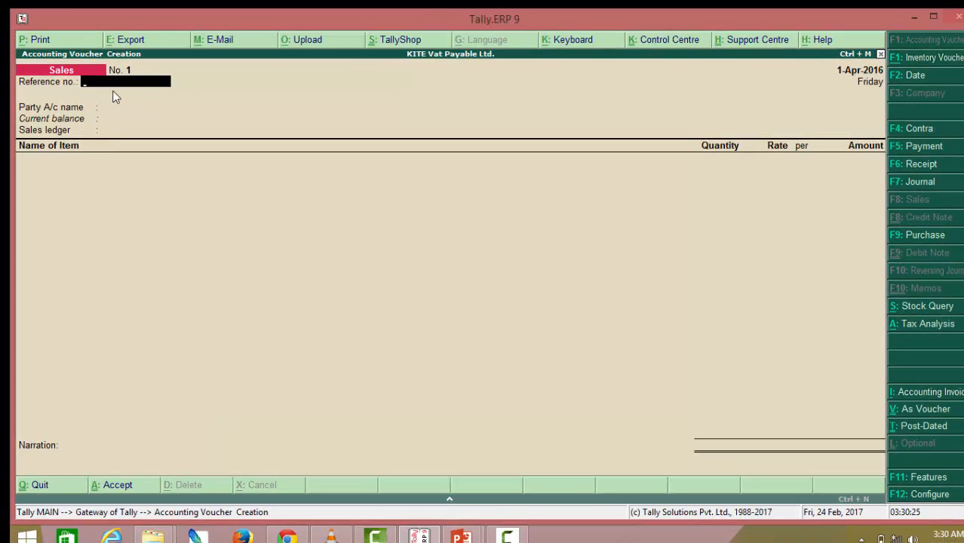
- Leave the sales voucher's reference number blank, choose Agrwal Computer as the party and accept its despatch, order and buyer details without additions
key(Return)
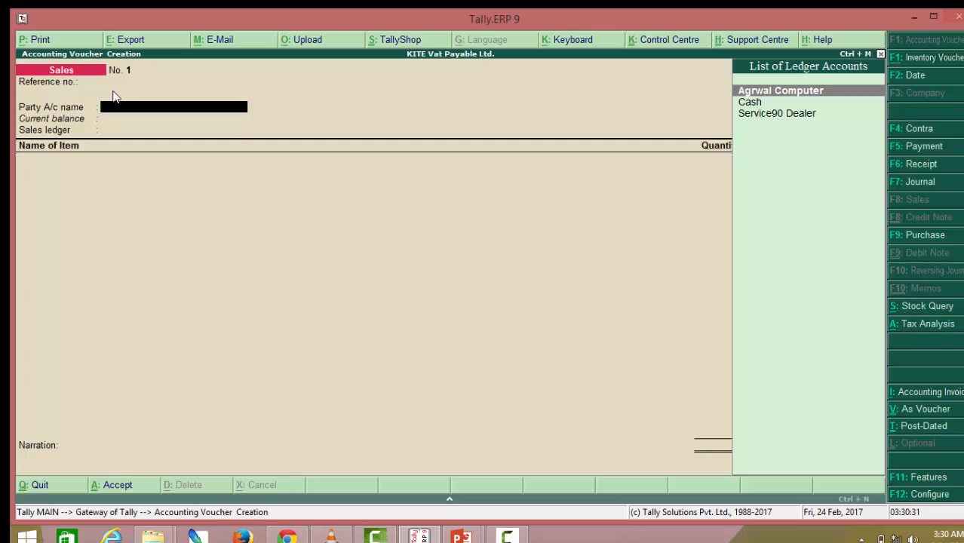
key(Return)
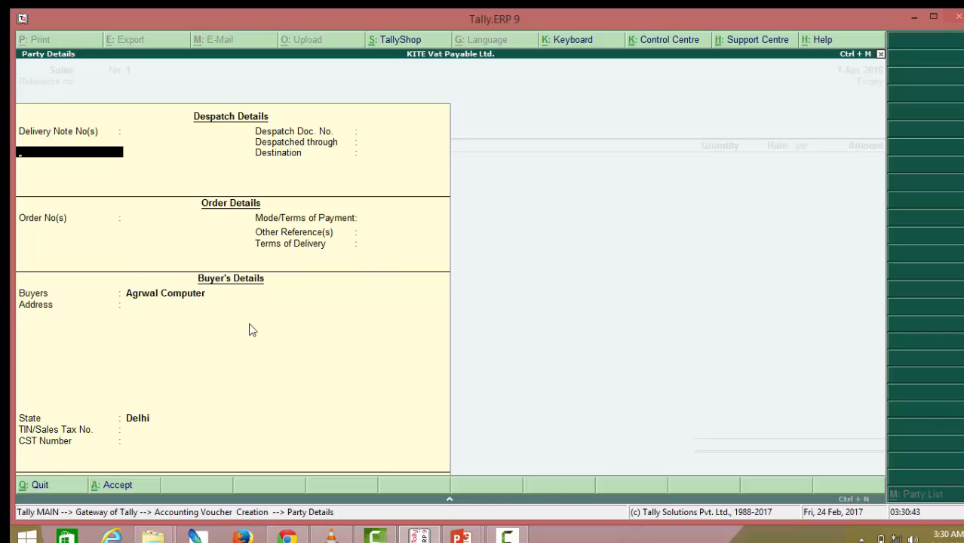
key(Return)
key(Return)
key(Return)
key(Return)
key(Return)
key(Return)
key(Return)
key(Return)
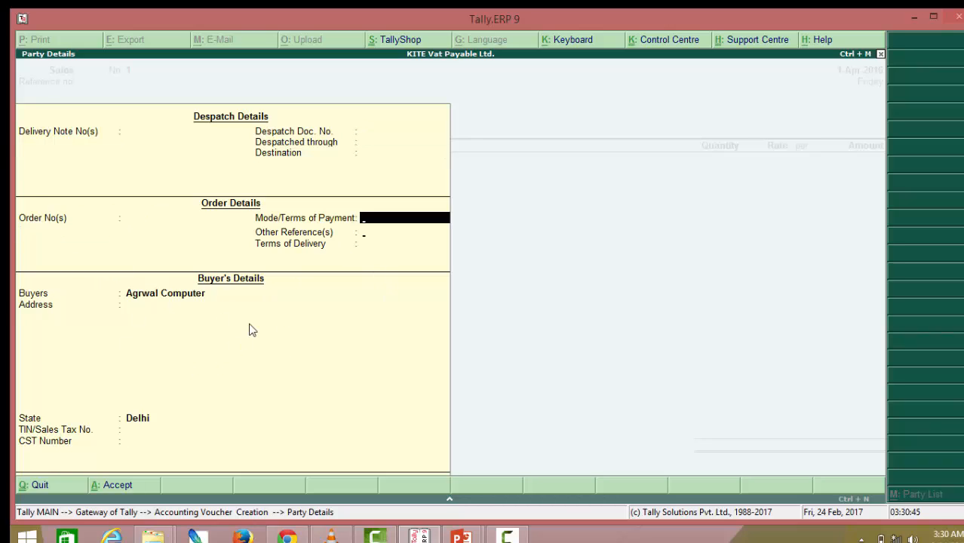
key(Return)
key(Return)
key(Return)
key(Return)
key(Return)
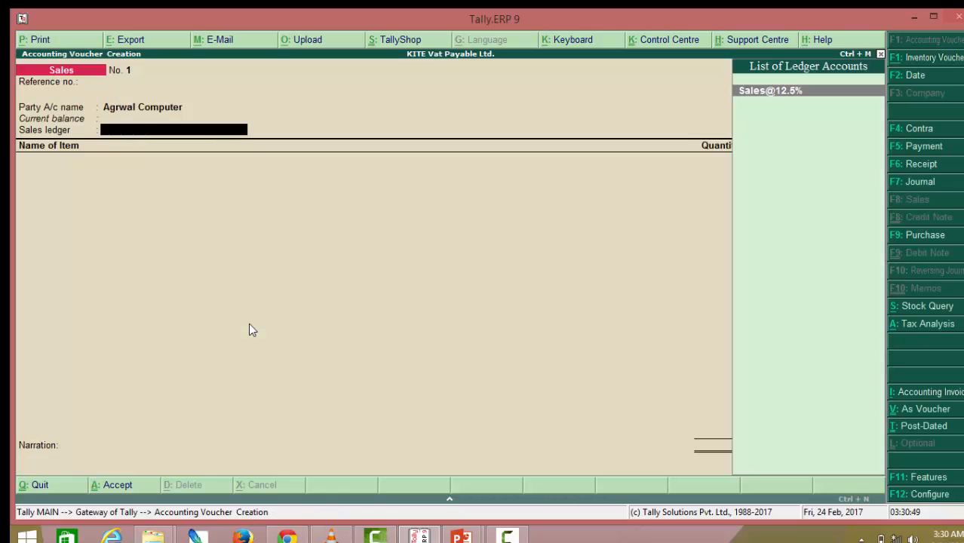
key(Return)
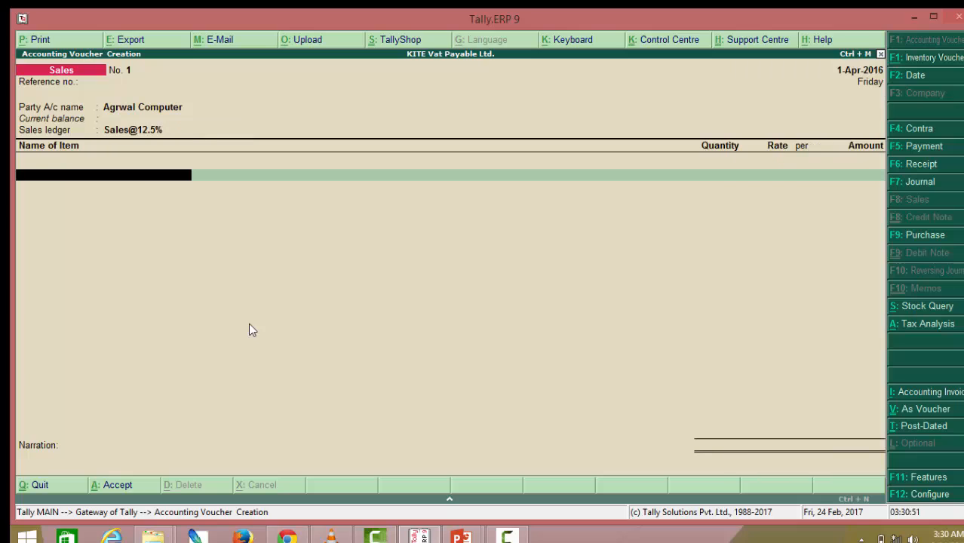
text(M)
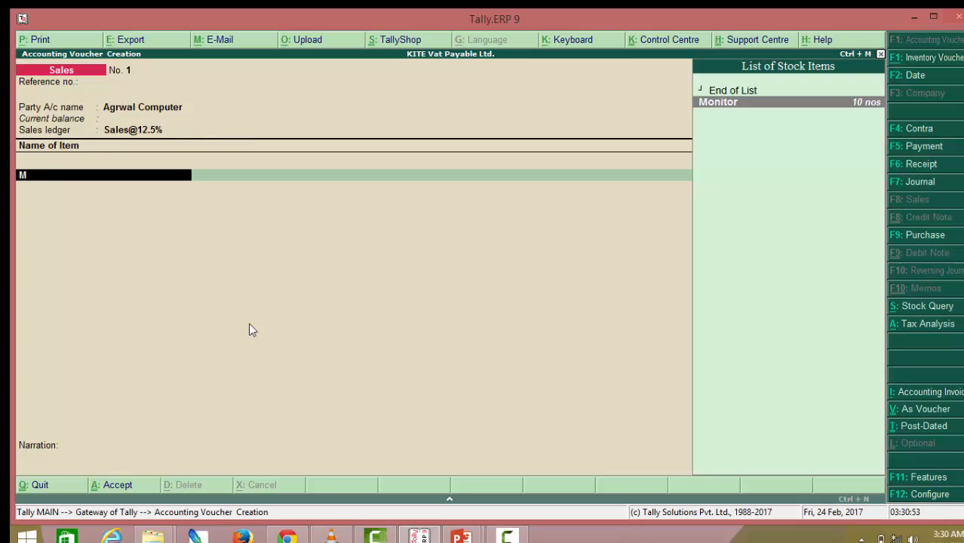
key(Return)
text(10)
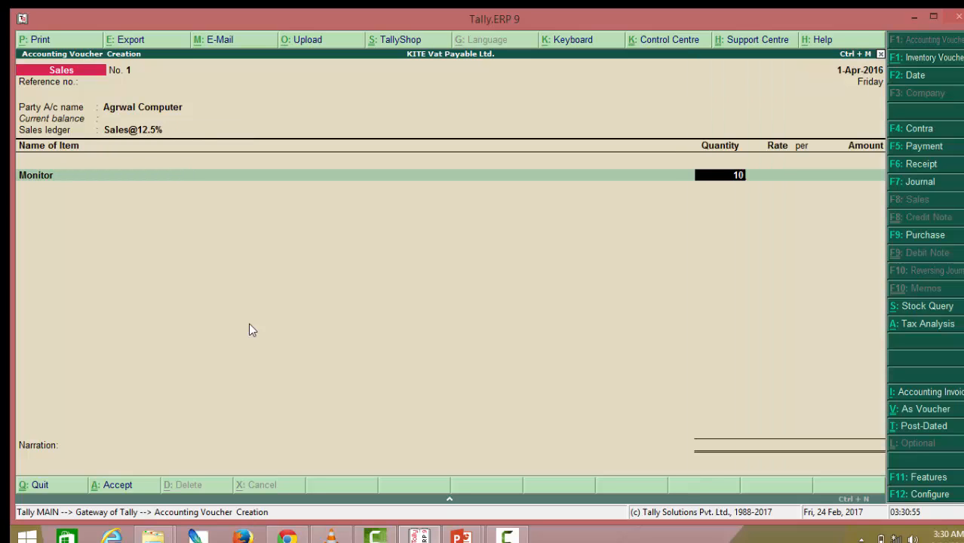
key(Return)
text(5000)
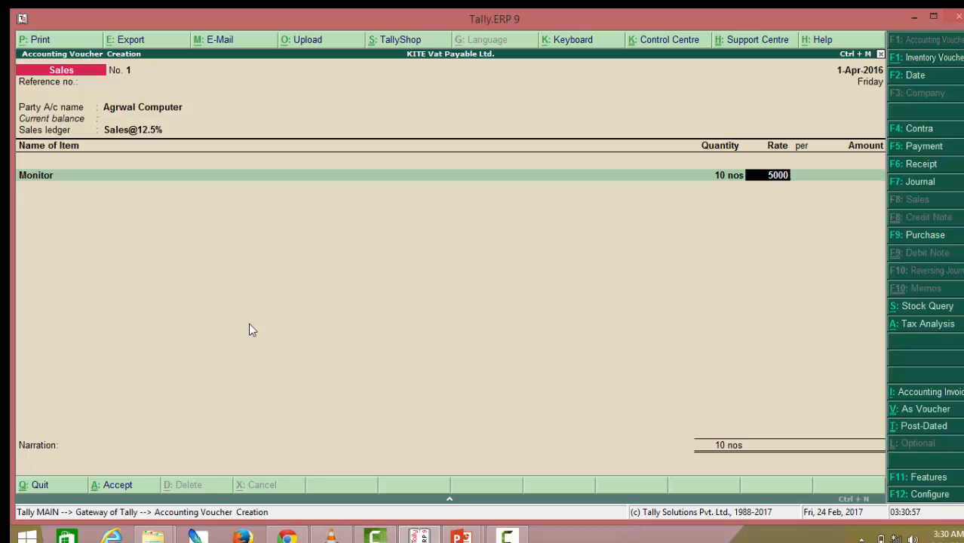
key(Return)
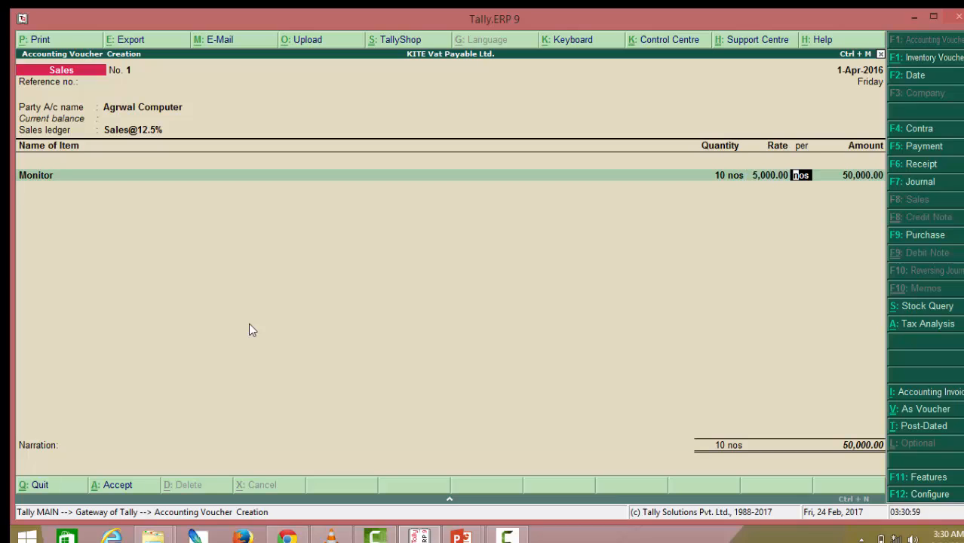
- Finish the item list after Monitor and add the output VAT ledger at 12.5% to the sales voucher
key(Return)
key(Return)
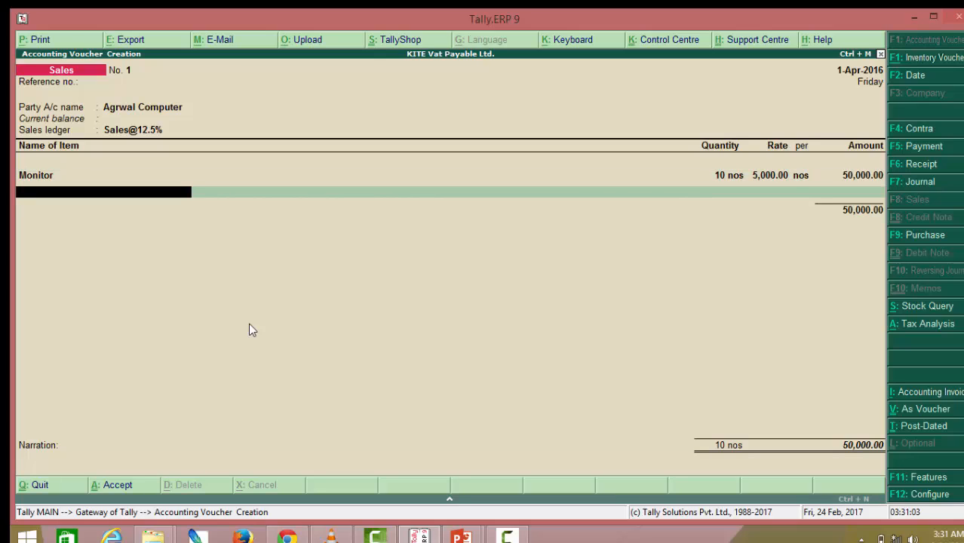
key(Return)
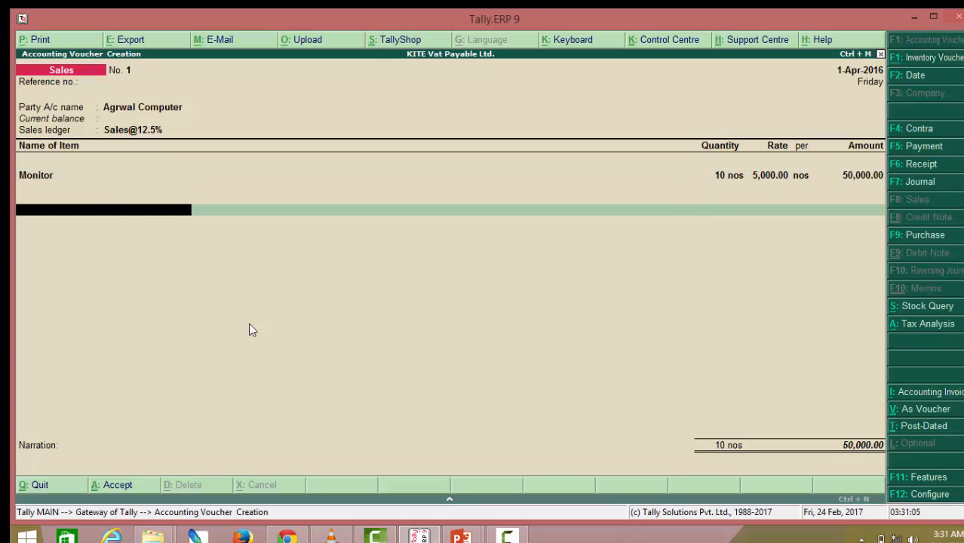
text(O)
key(Return)
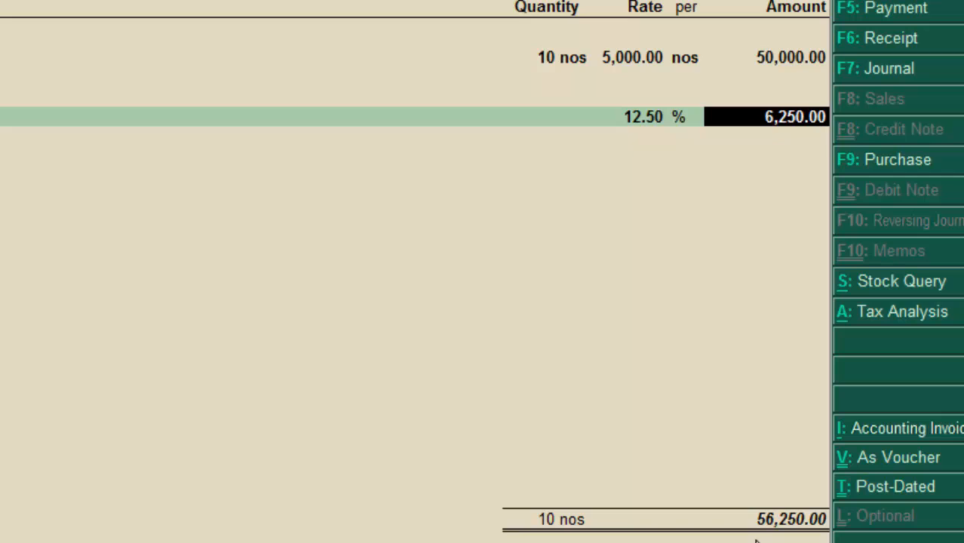
key(Return)
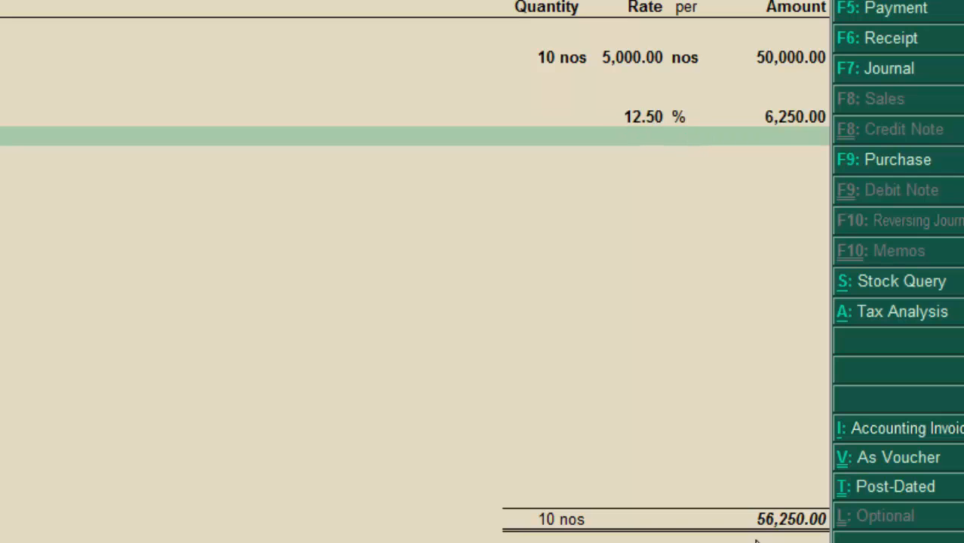
- Save the sales voucher with a blank narration and quit voucher entry to the Gateway of Tally
key(Return)
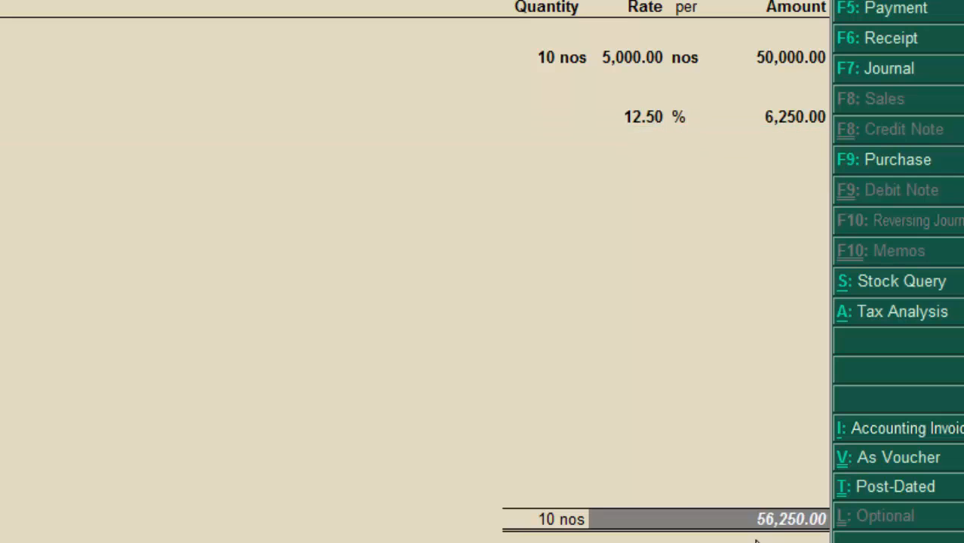
key(Return)
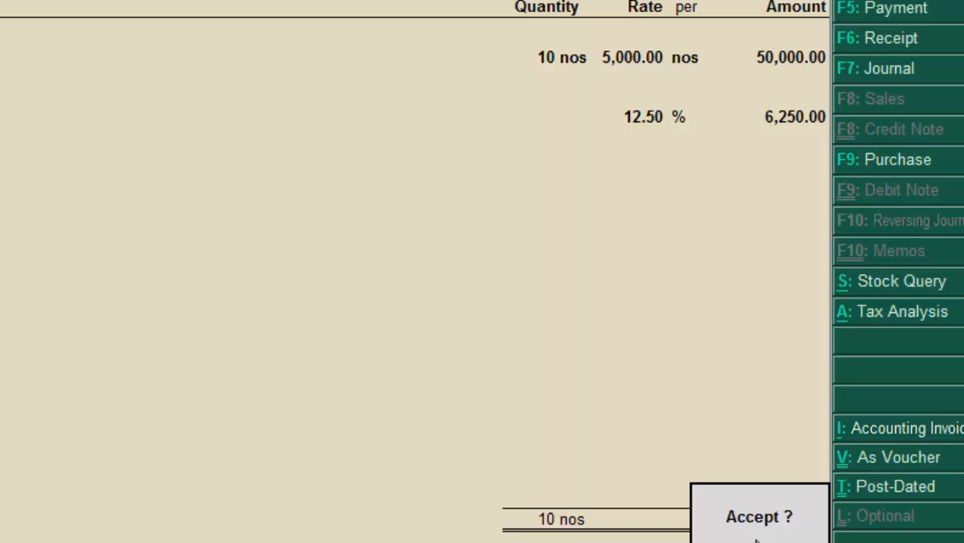
key(Return)
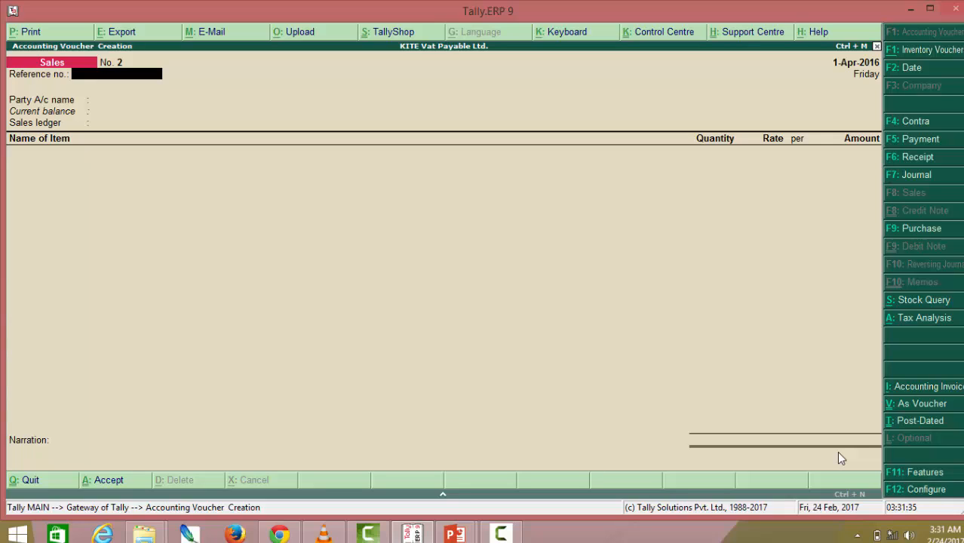
key(Escape)
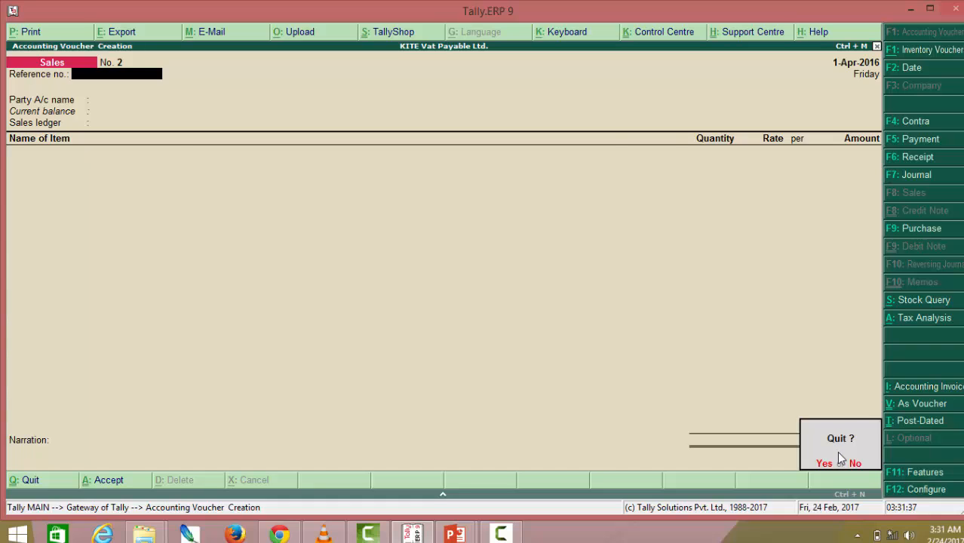
key(y)
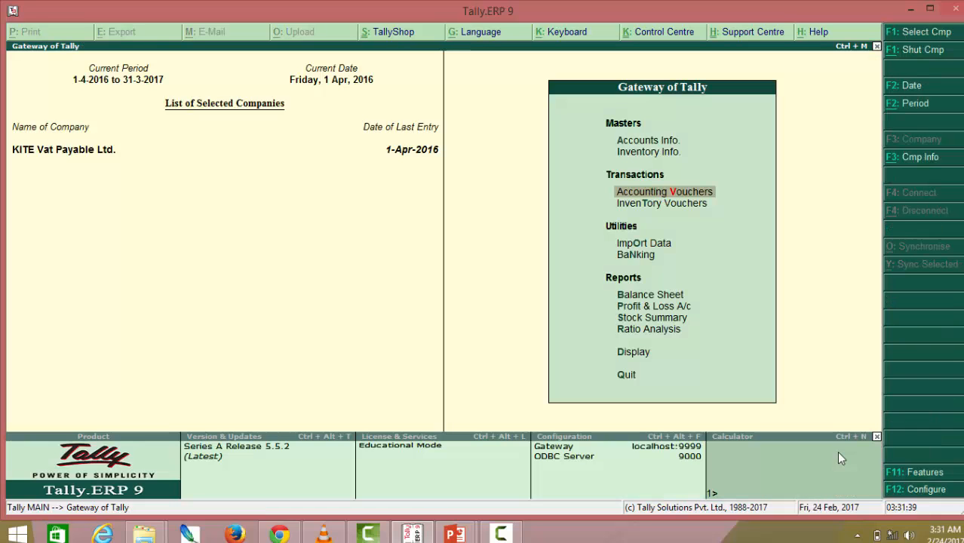
- Display the quarterly Form DVAT 16 return from the statutory VAT reports to check the VAT payable
key(Down)
key(Down)
key(Down)
key(Down)
key(Down)
key(Down)
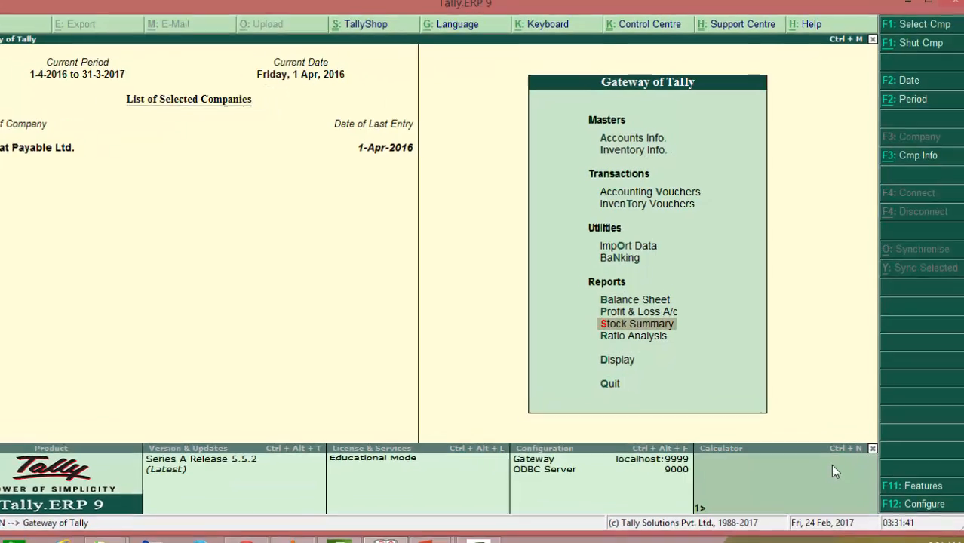
key(Down)
key(Down)
key(Return)
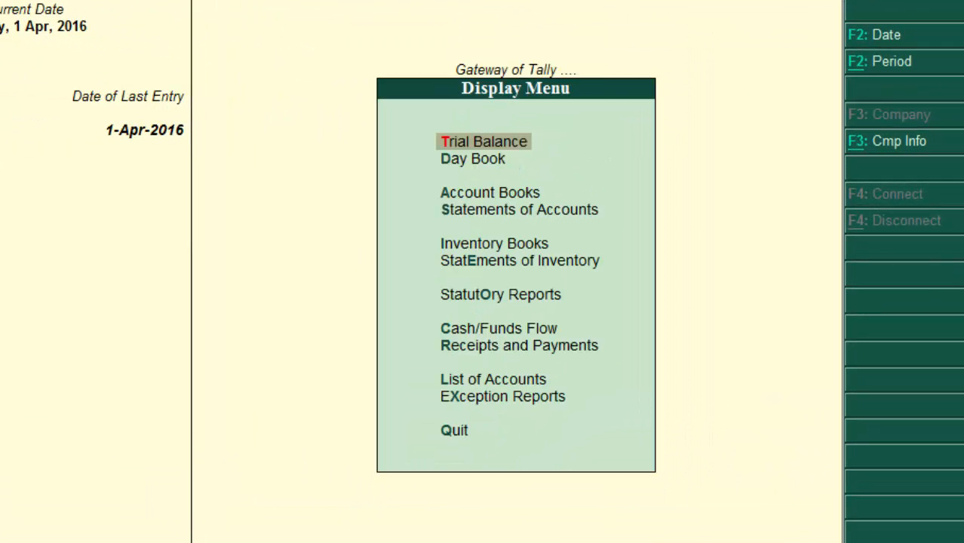
key(Down)
key(Down)
key(Down)
key(Down)
key(Down)
key(Down)
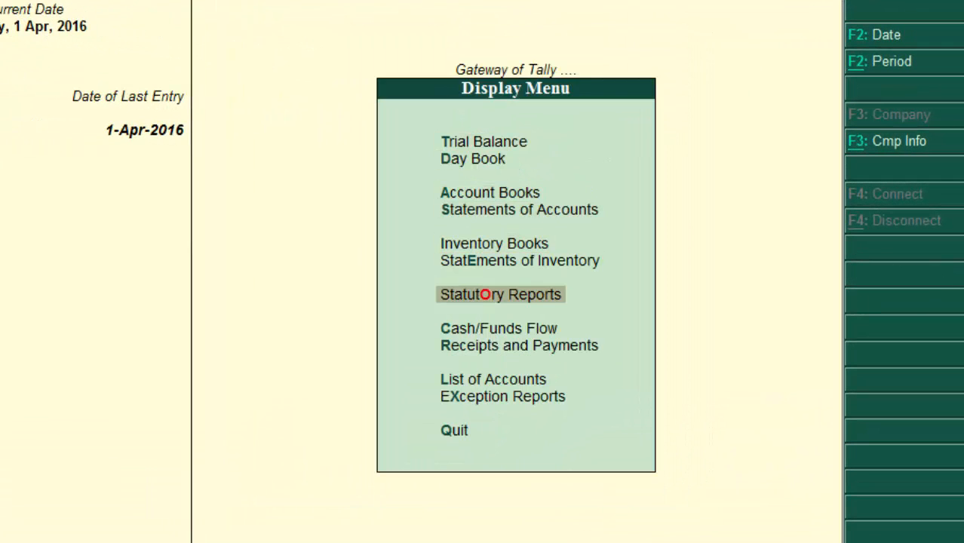
key(Return)
key(Return)
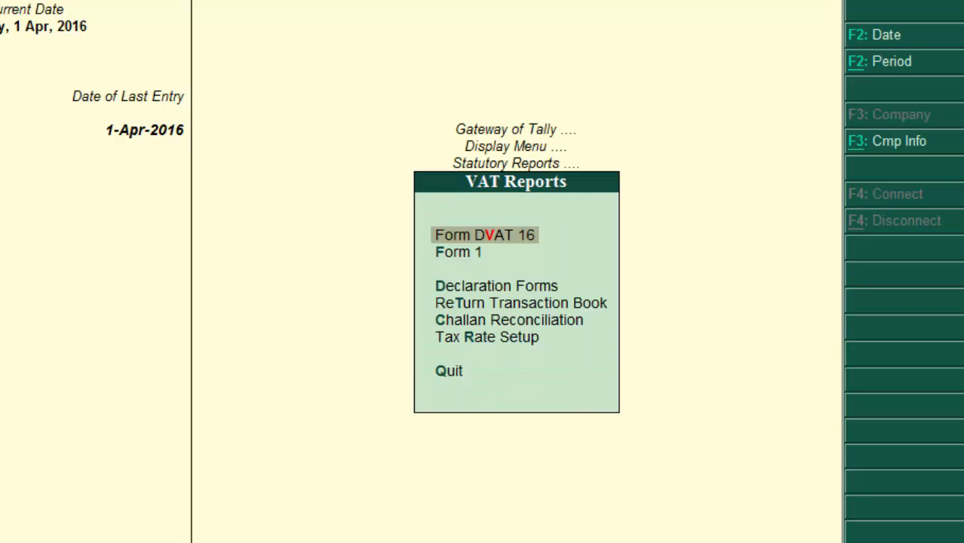
key(Return)
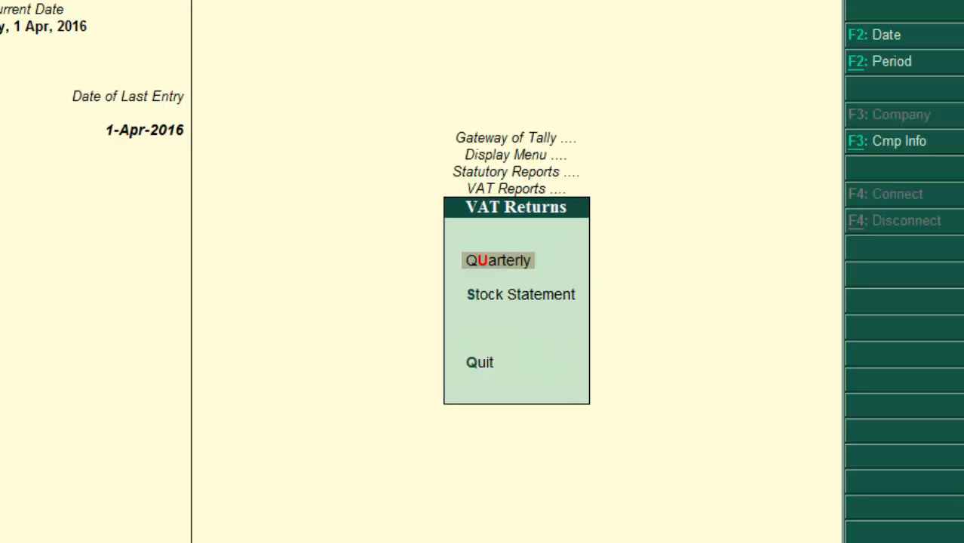
key(Return)
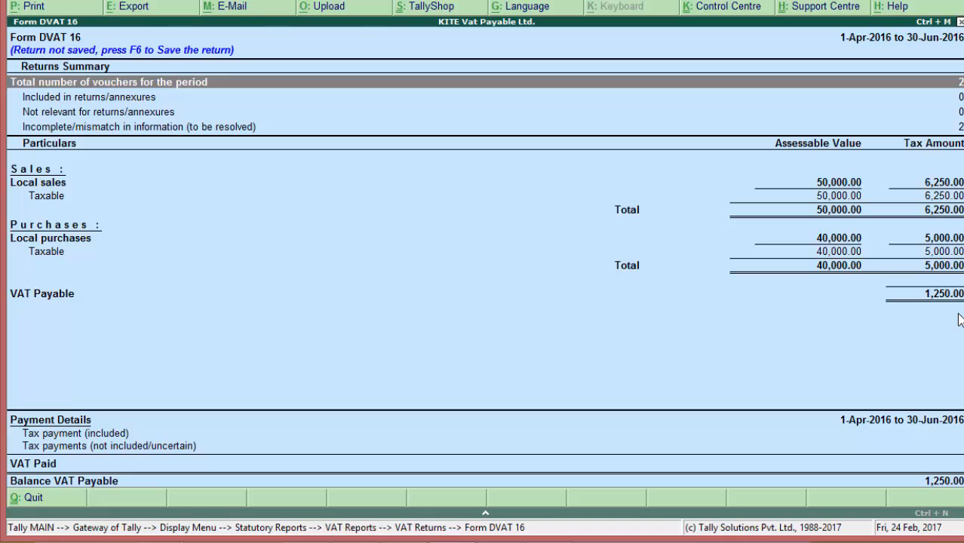
- Switch to the PowerPoint slide show and advance past the unit and stock item slide to the closing slide
key(alt+Tab)
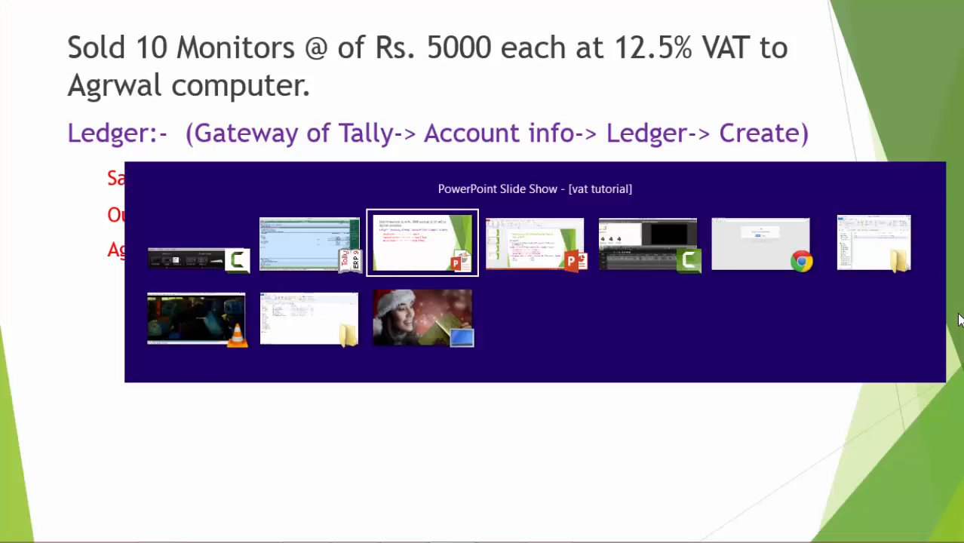
key(Right)
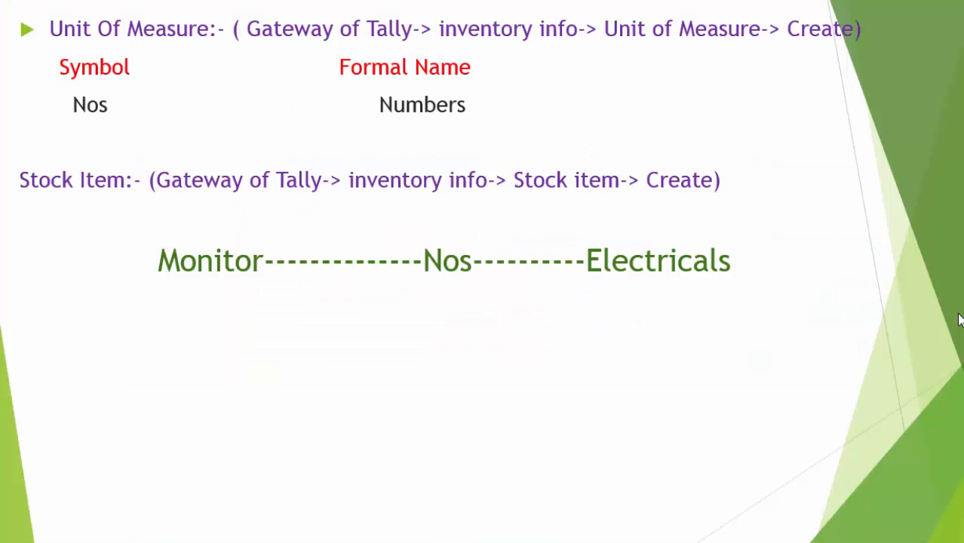
key(Right)
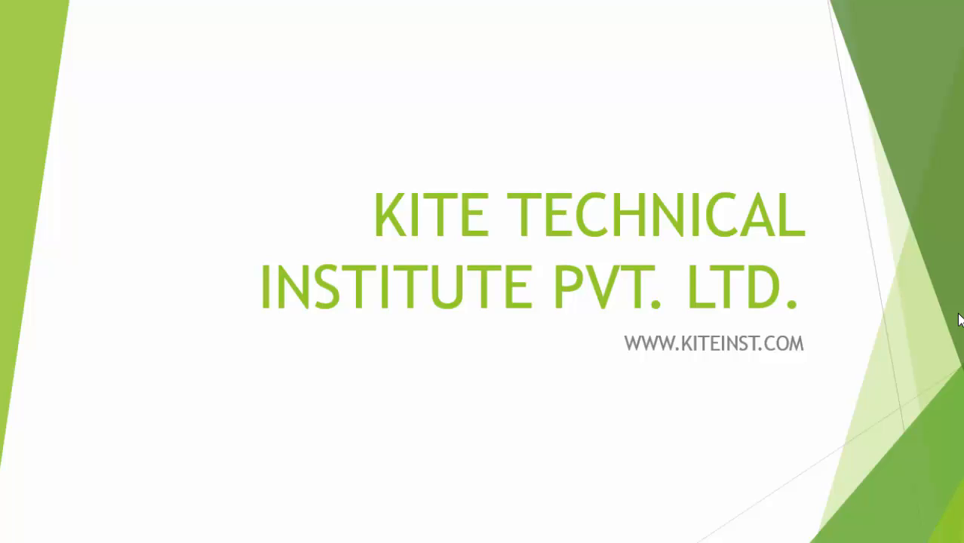